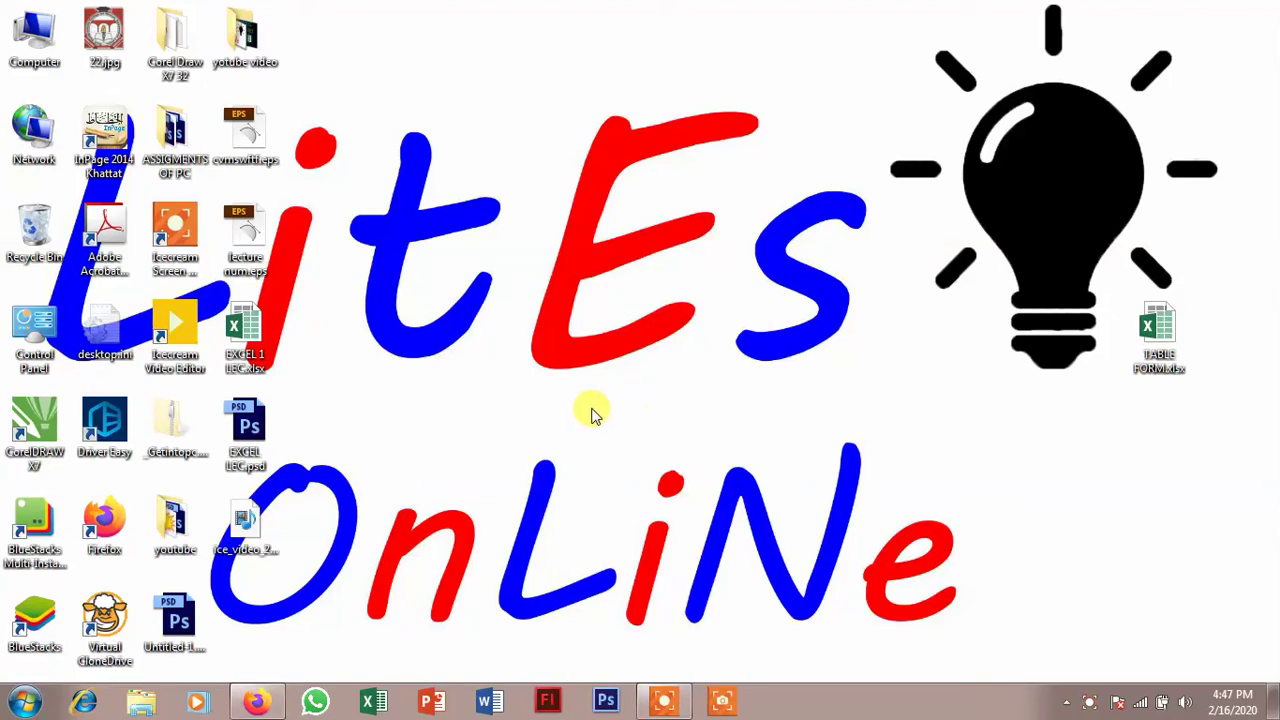
Launch Excel 2016 and close the Office activation notice
left_click(370, 703)
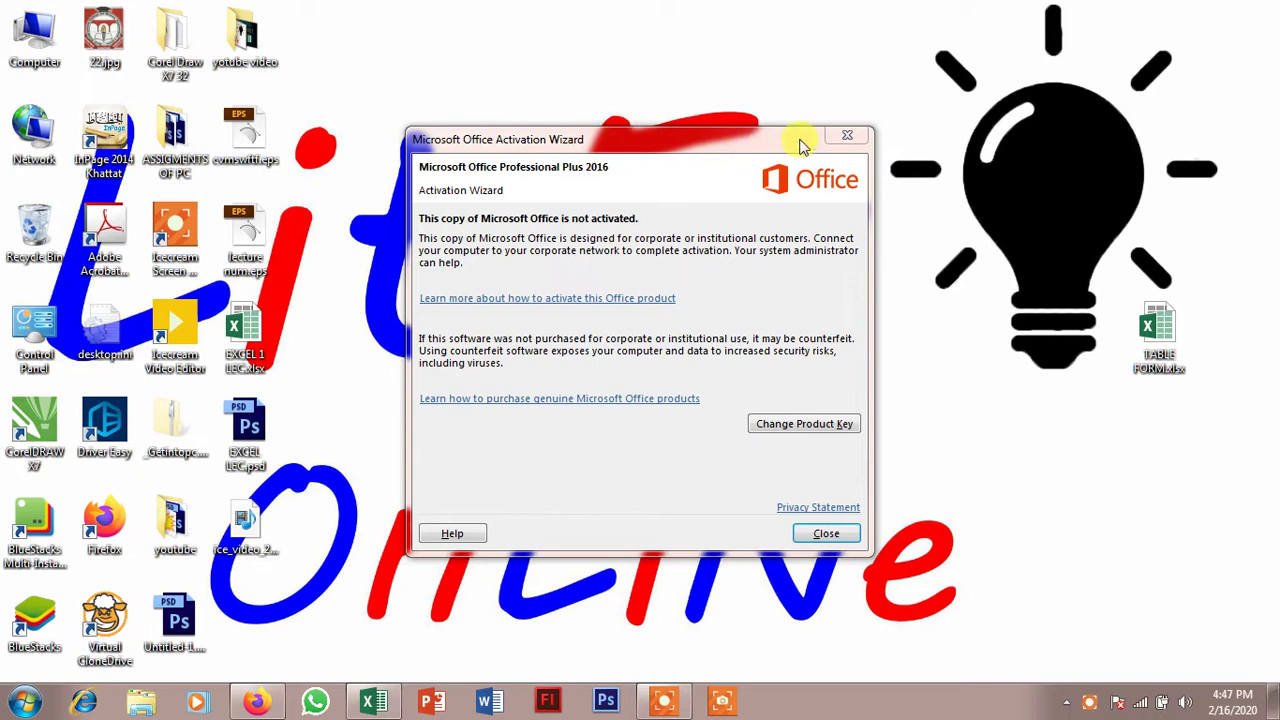
left_click(838, 140)
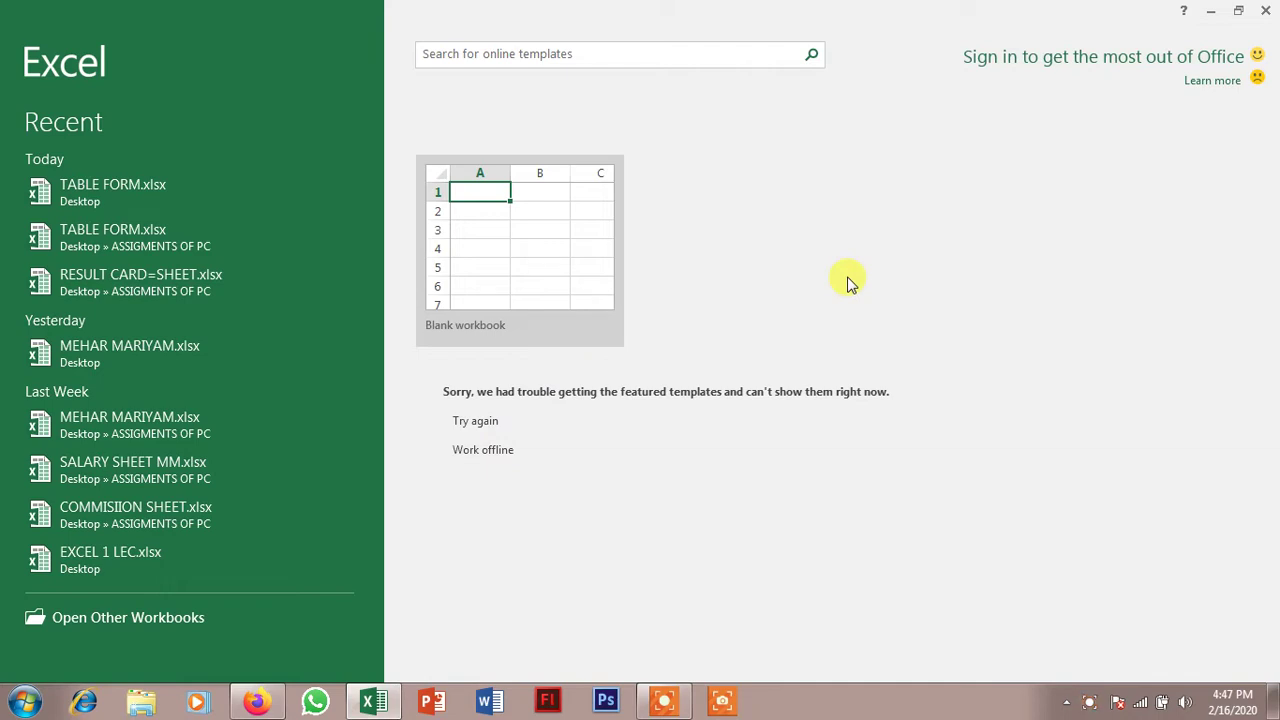
Start a blank workbook and enter pakistan, lahore and islamabad in J5:J7
left_click(563, 277)
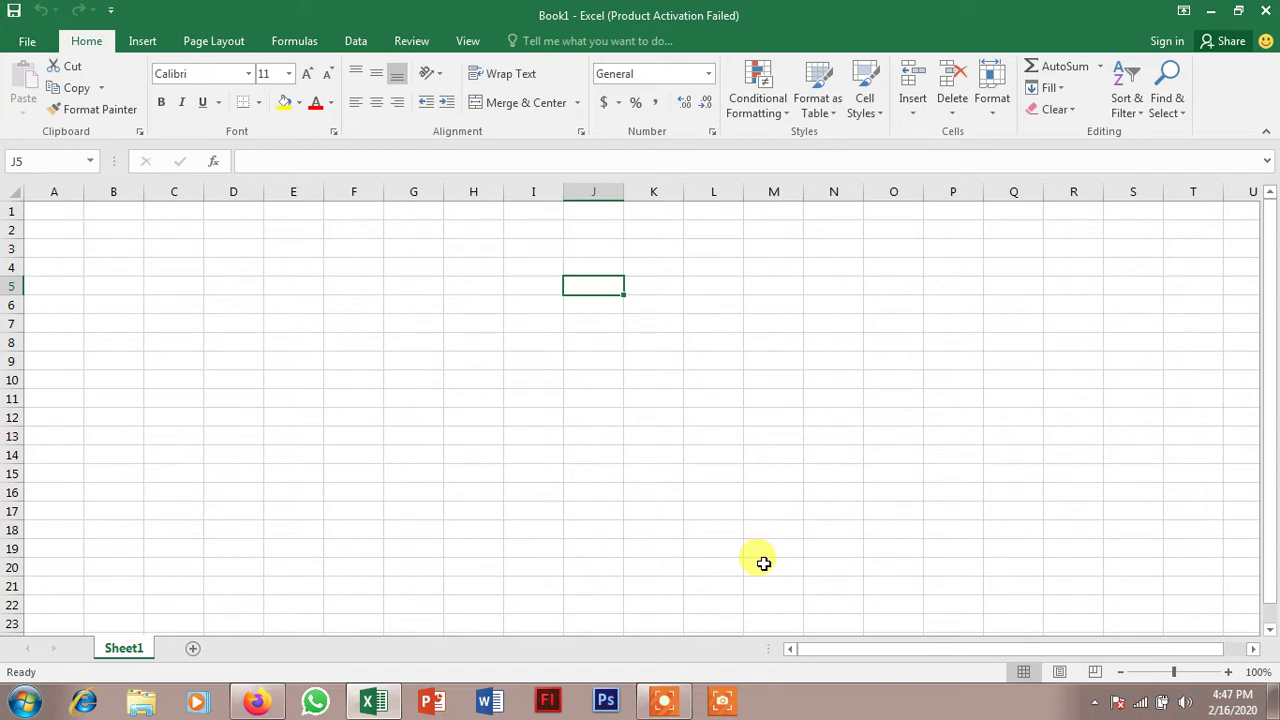
type("pakistan")
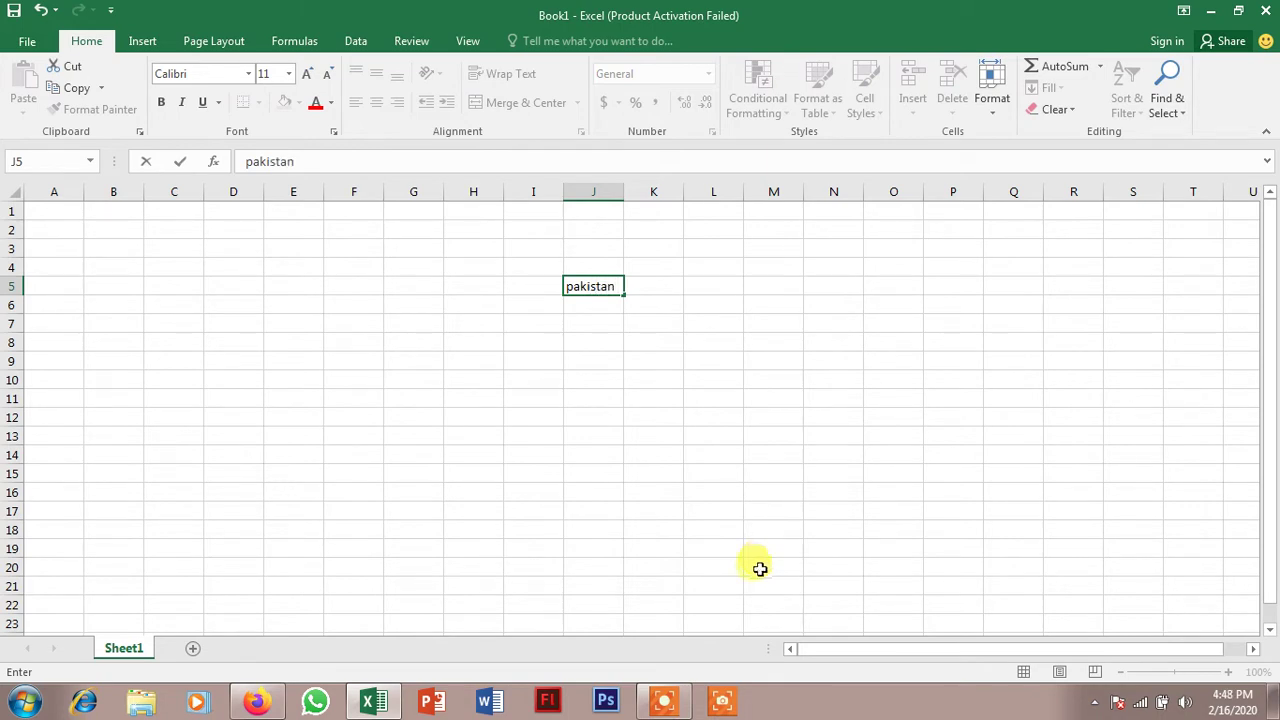
key("Return")
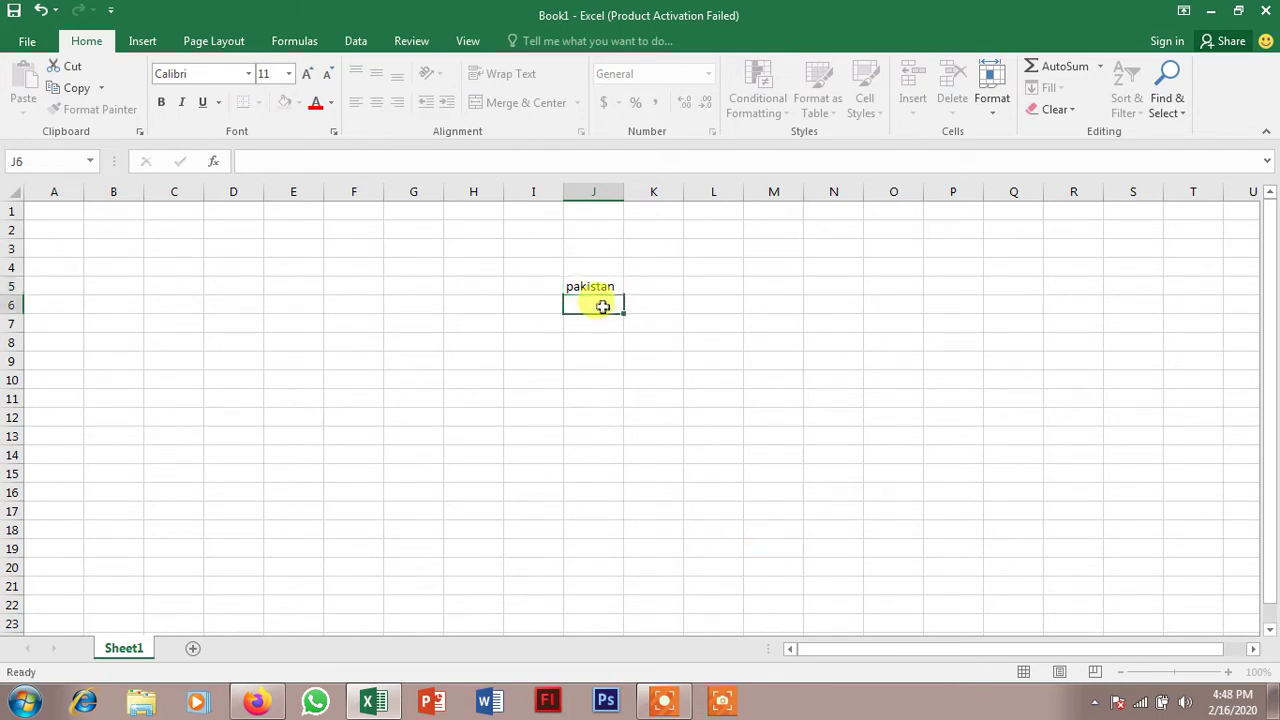
type("lahore")
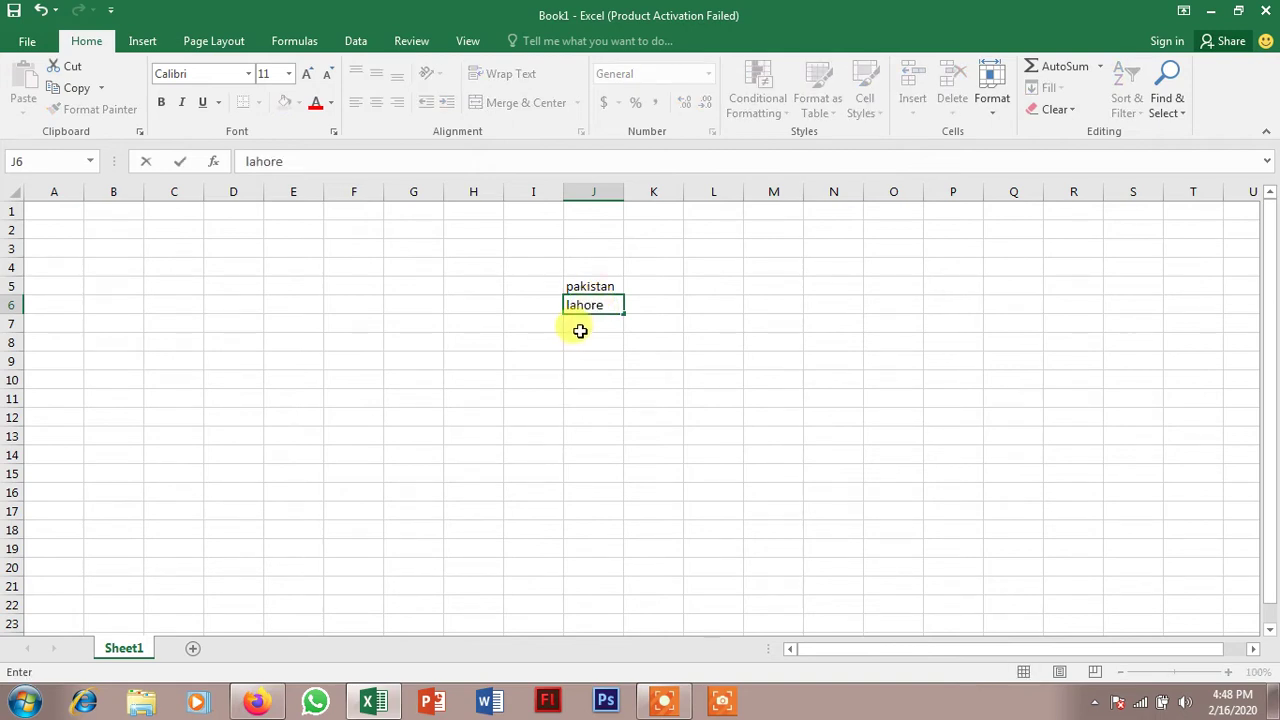
left_click(581, 330)
type("islamabad")
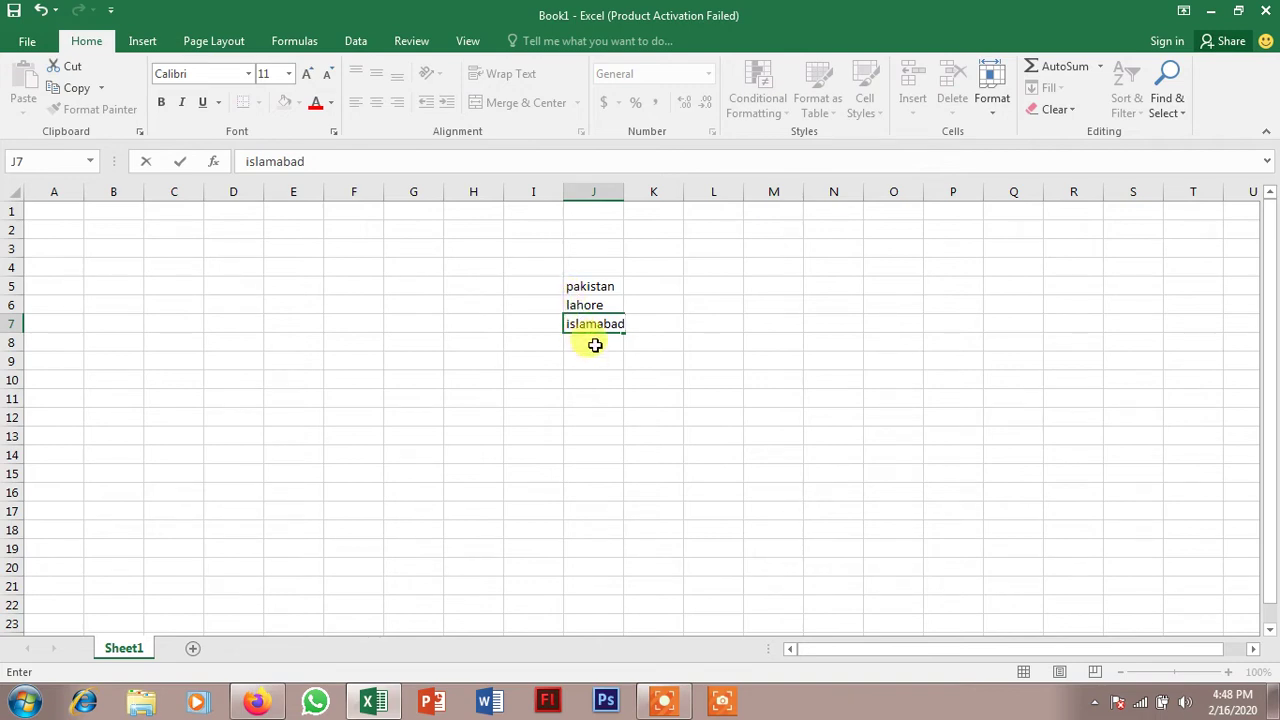
left_click(594, 344)
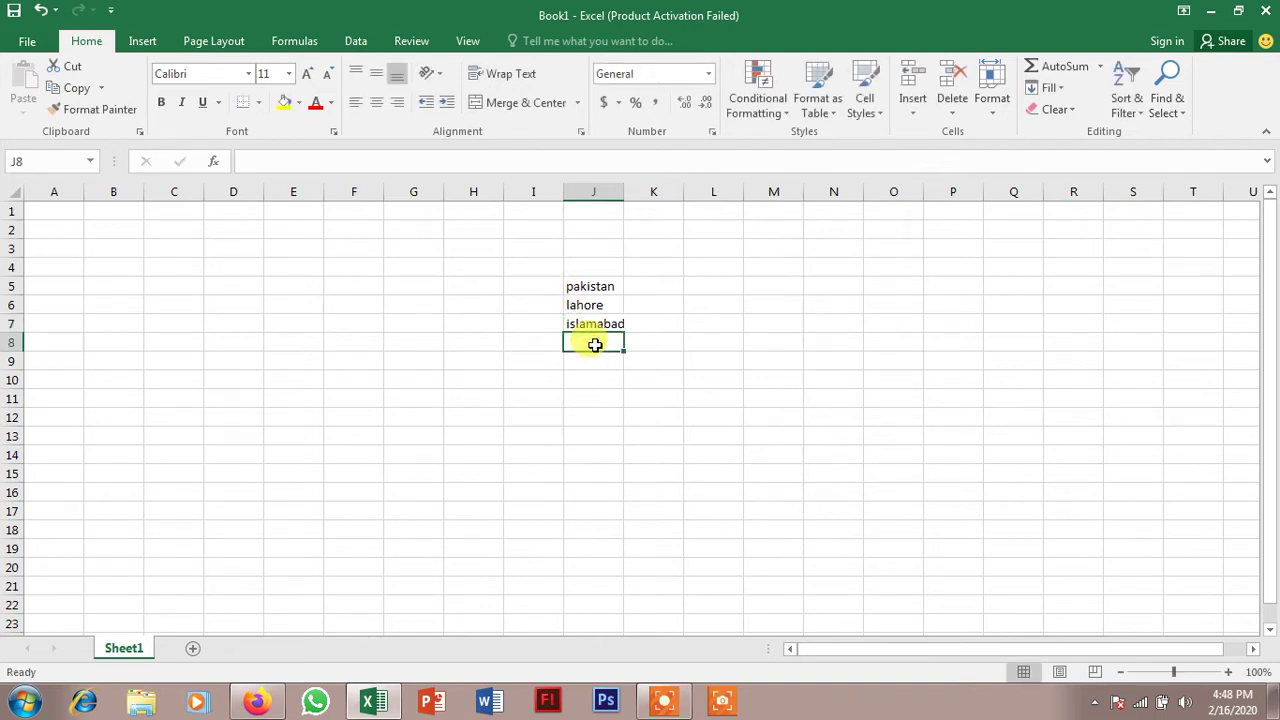
Add karachi, multan and rawalpindi in J8:J10, then select J5:J10
type("karachi")
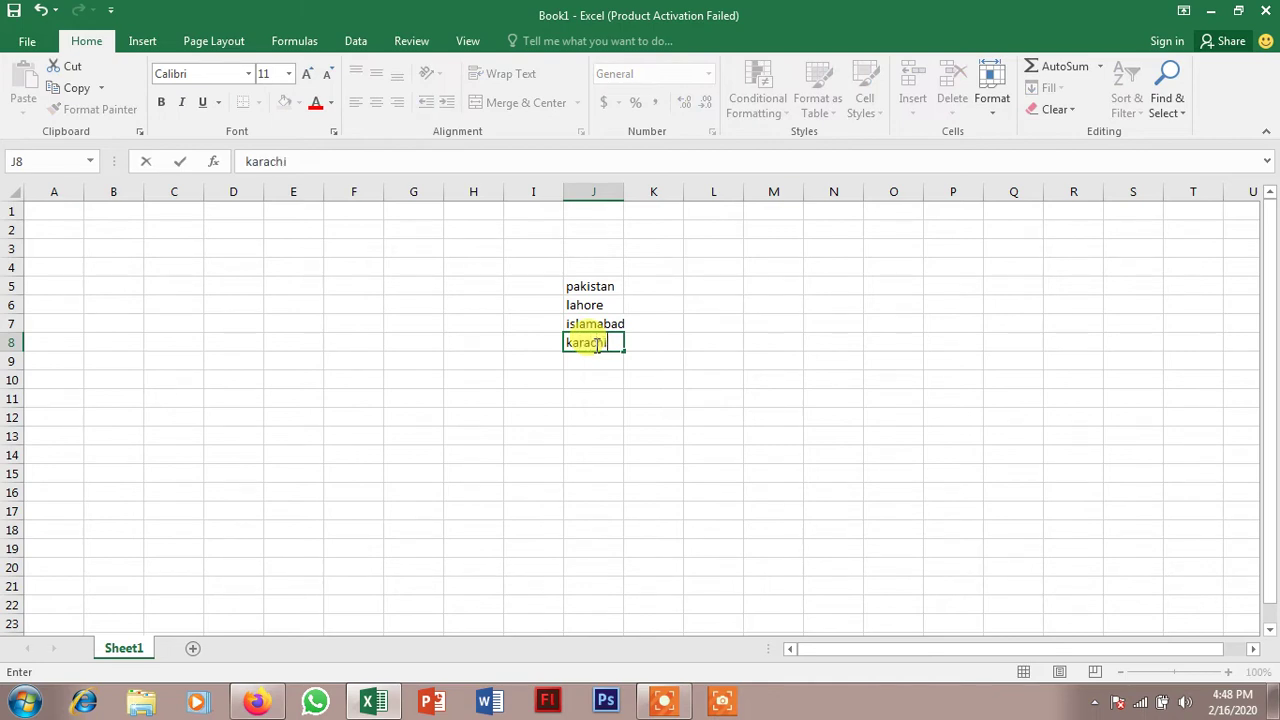
left_click(595, 357)
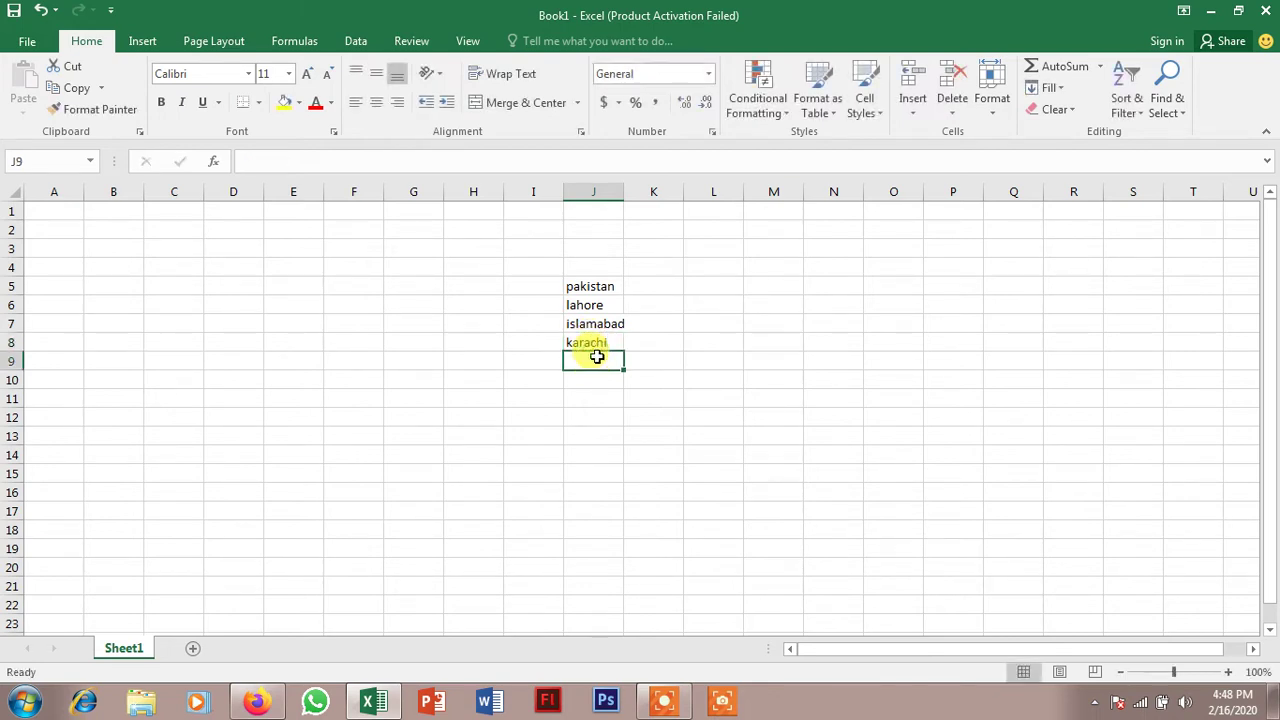
type("multan")
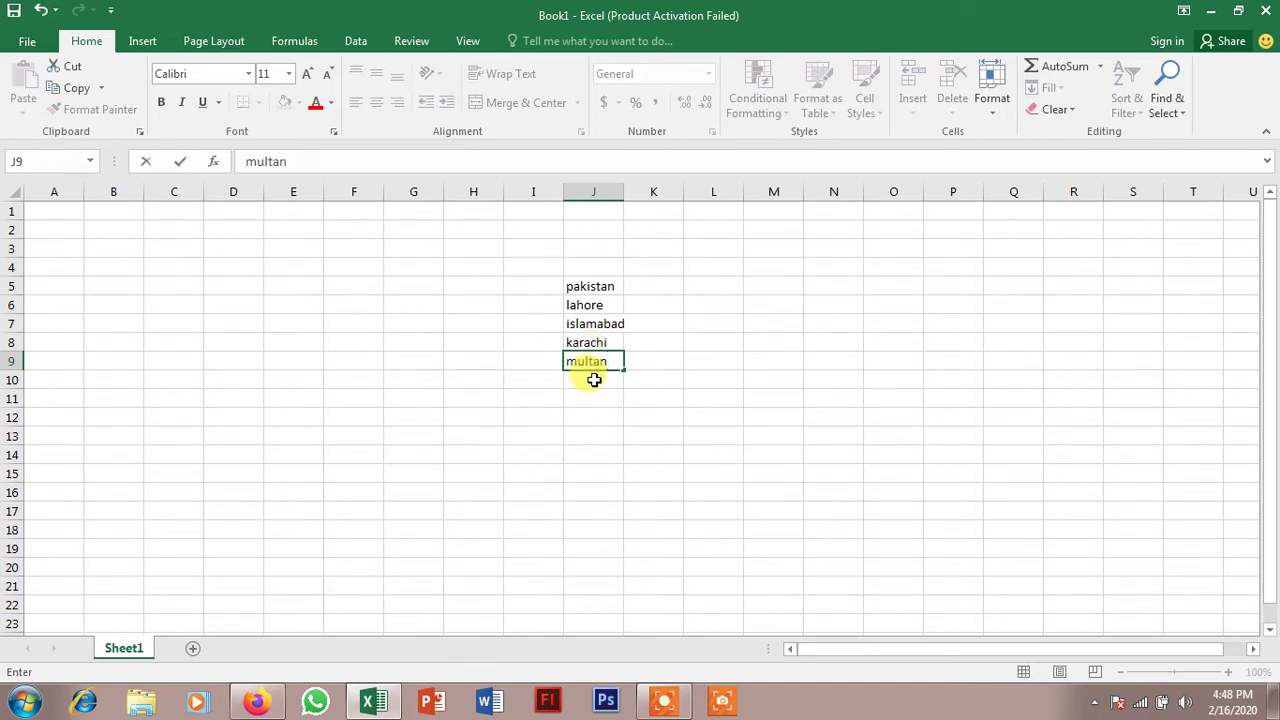
left_click(594, 380)
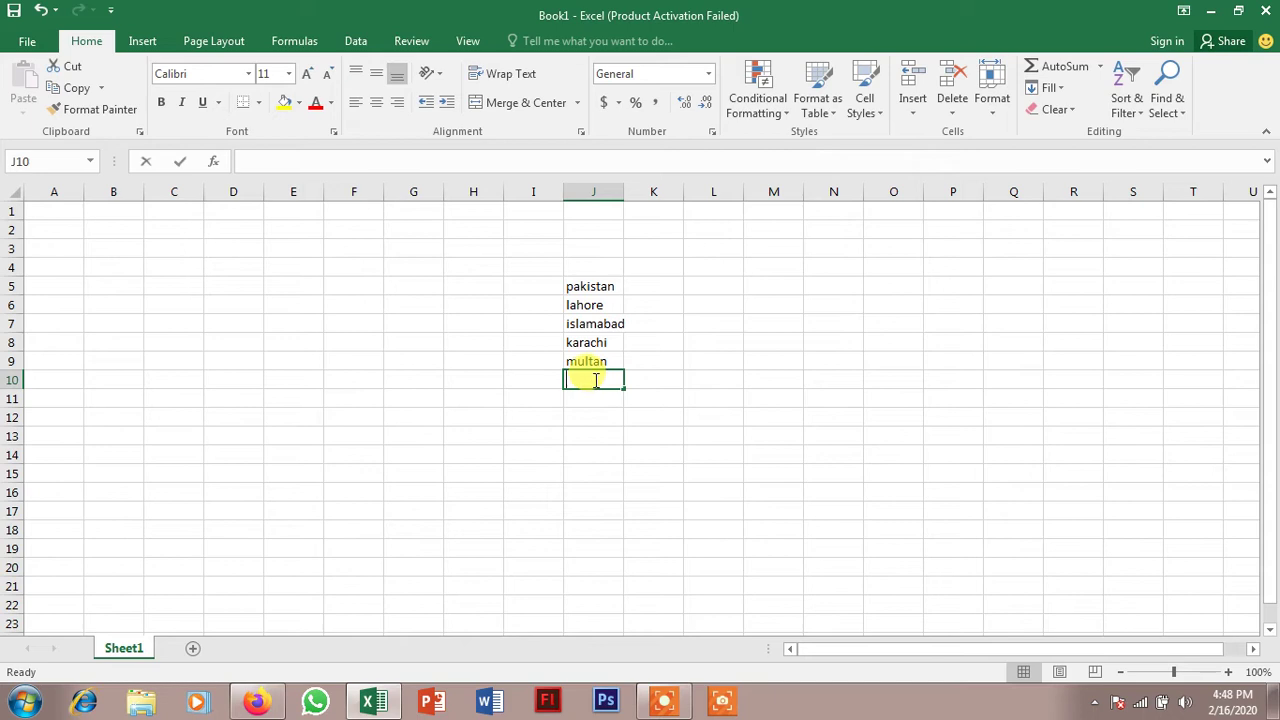
type("rawalpindi")
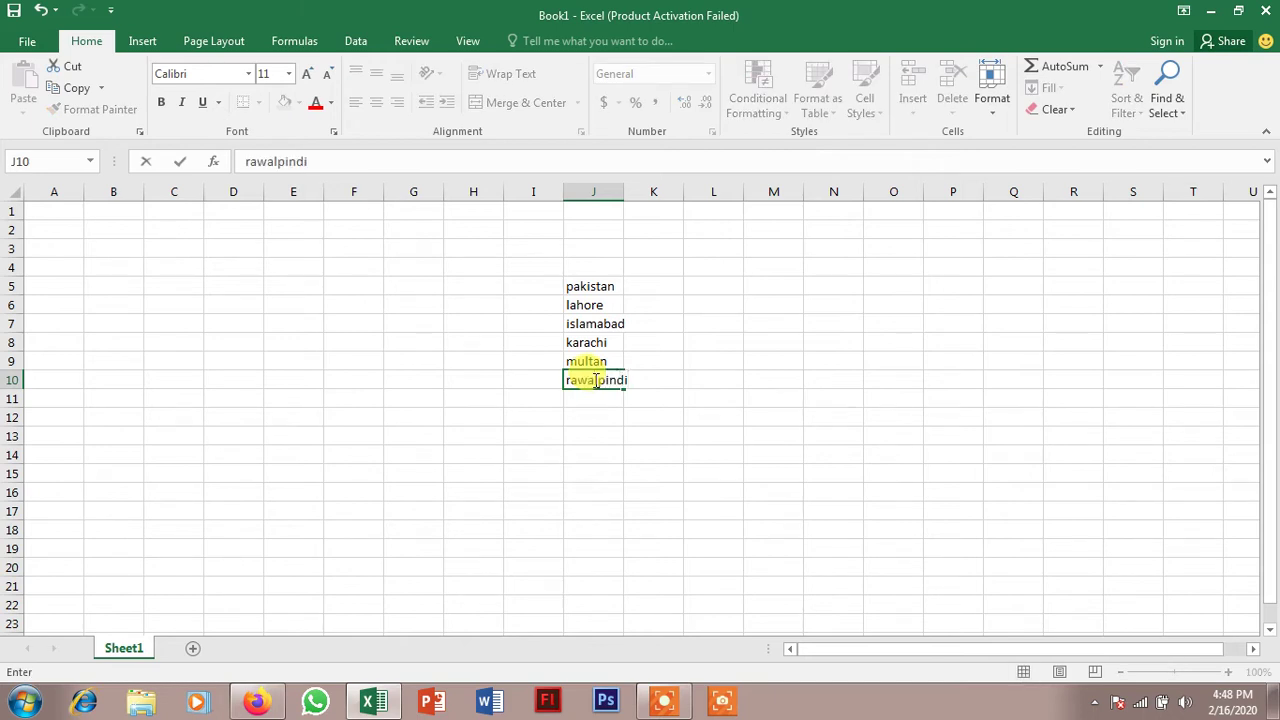
left_click_drag(578, 286, 608, 383)
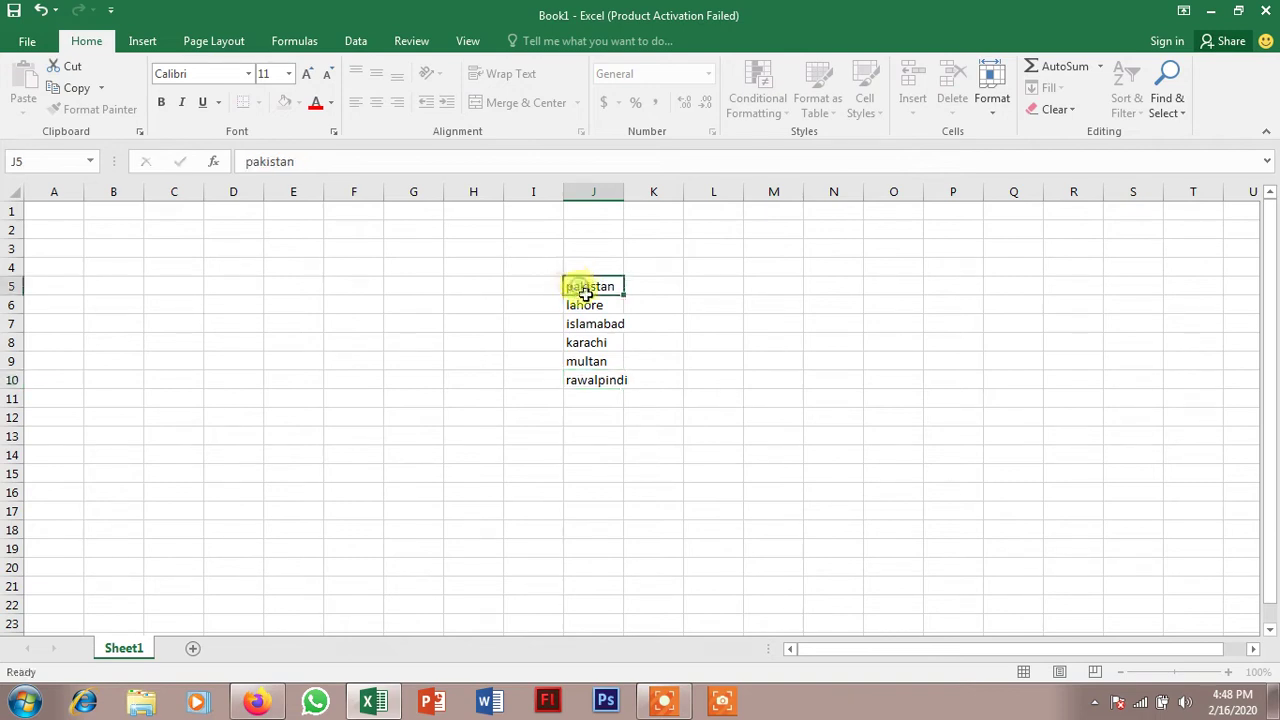
Select N6 and bring up Data Validation from the Data tab
left_click(516, 423)
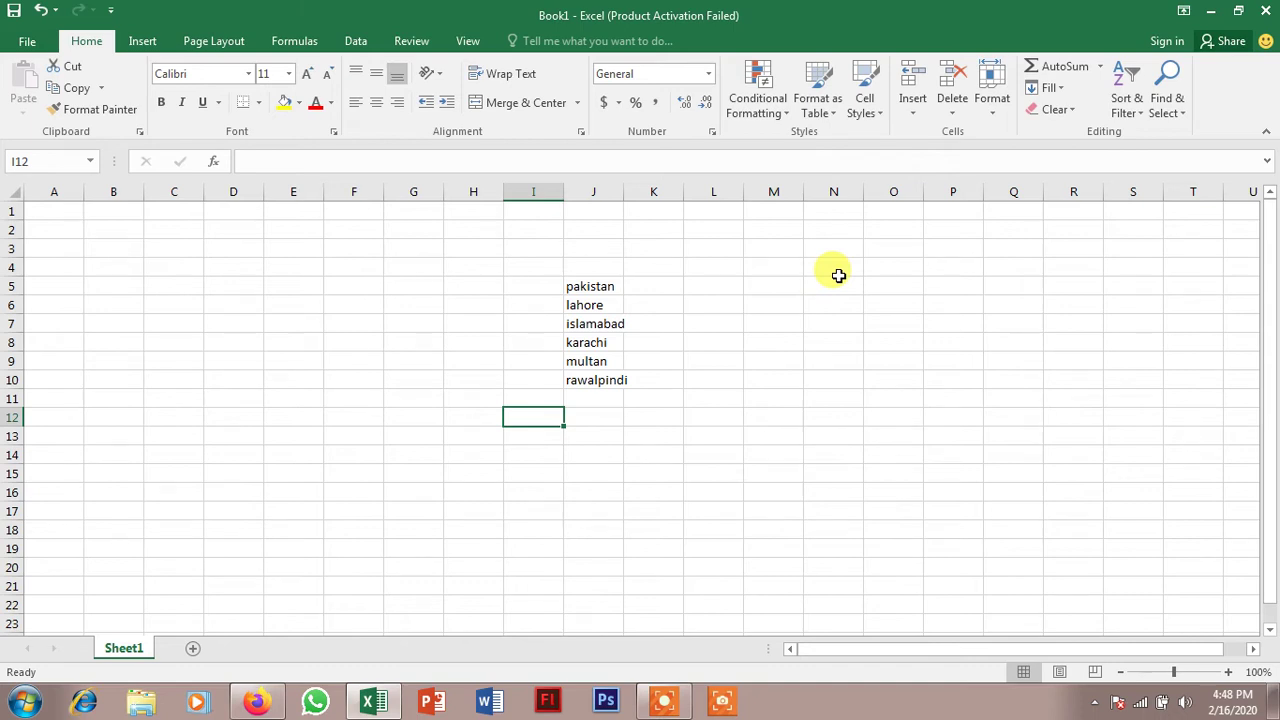
left_click(355, 40)
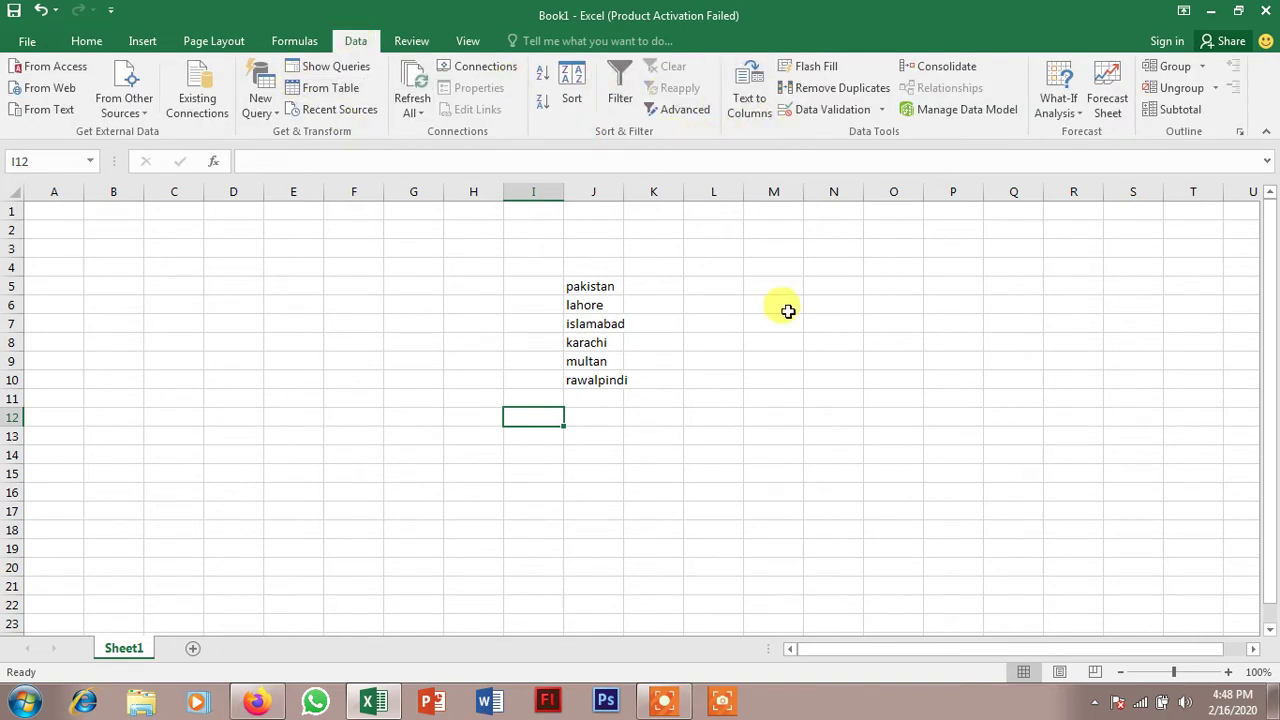
left_click(842, 311)
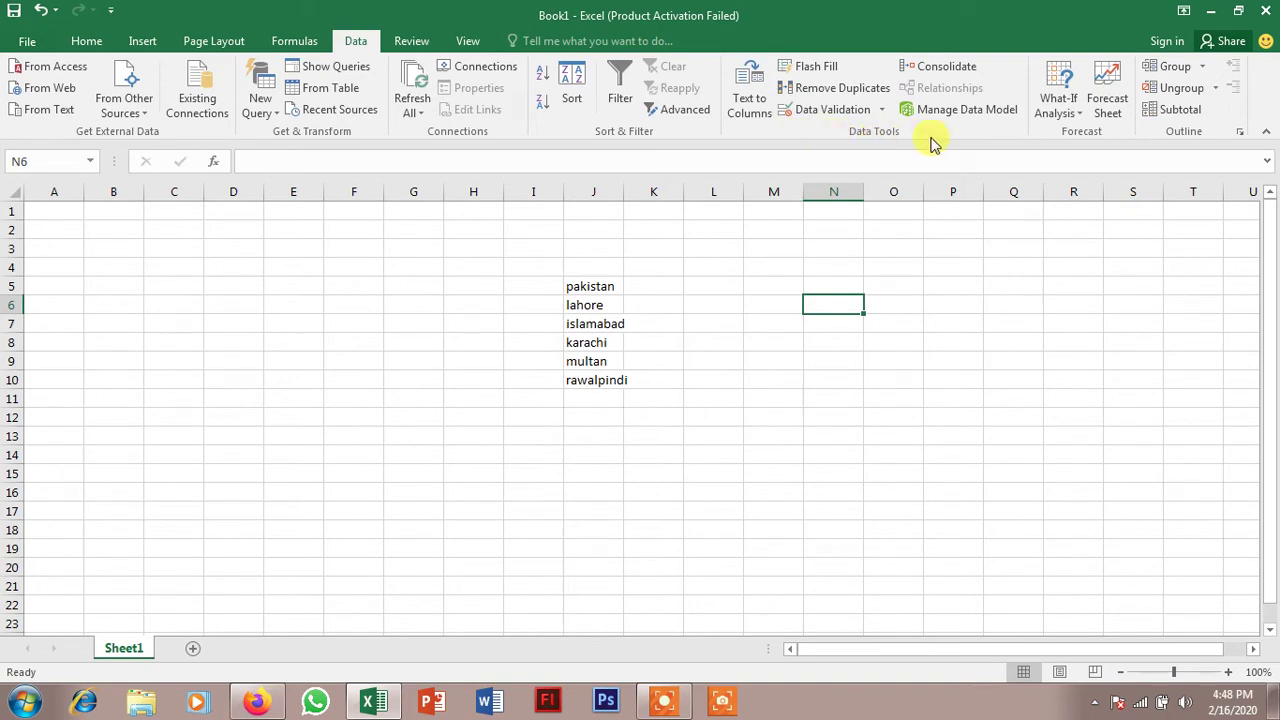
left_click(852, 110)
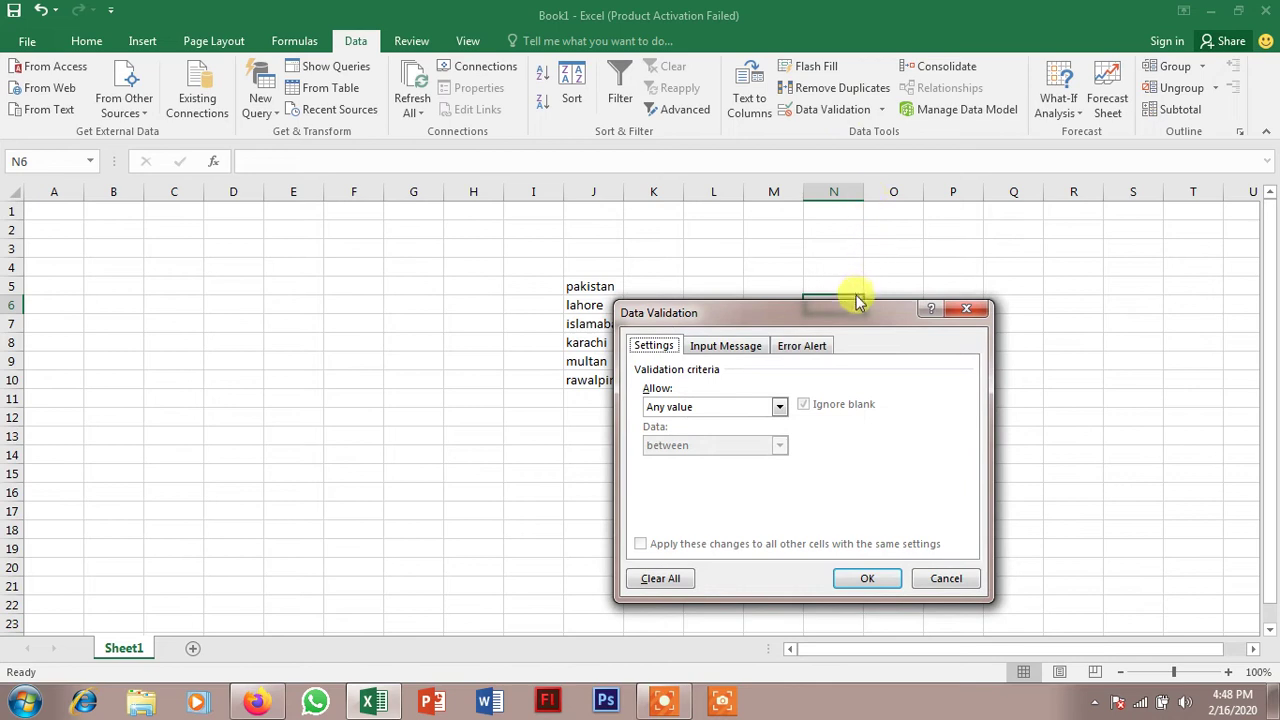
mouse_move(857, 306)
left_mouse_down()
mouse_move(503, 243)
mouse_move(391, 194)
left_mouse_up()
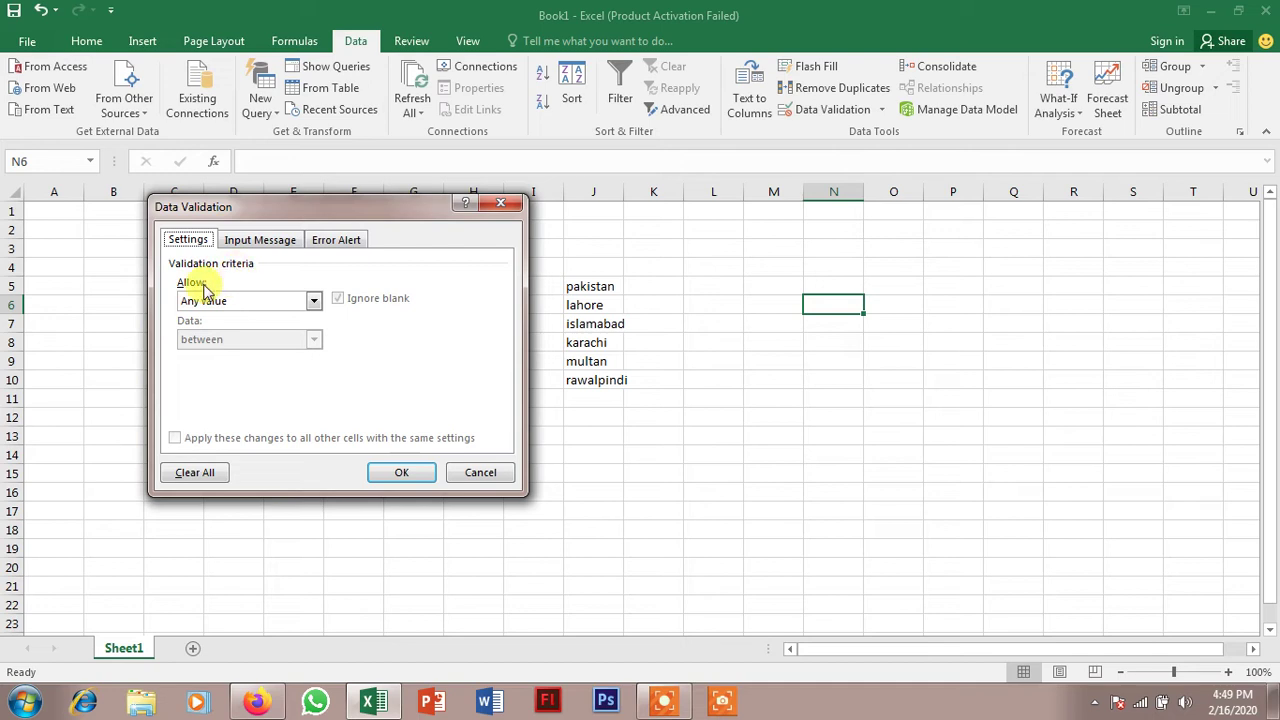
Set Allow to List, then close the dialog without entering a source
left_click(312, 303)
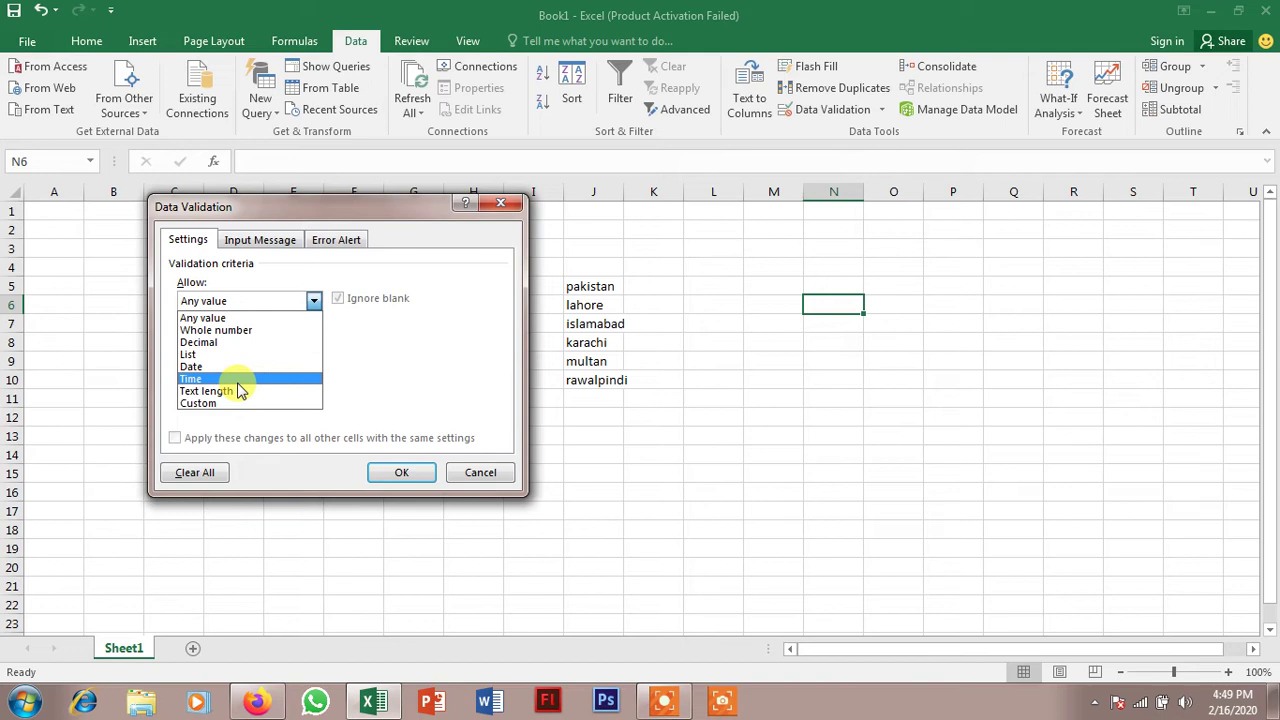
left_click(193, 358)
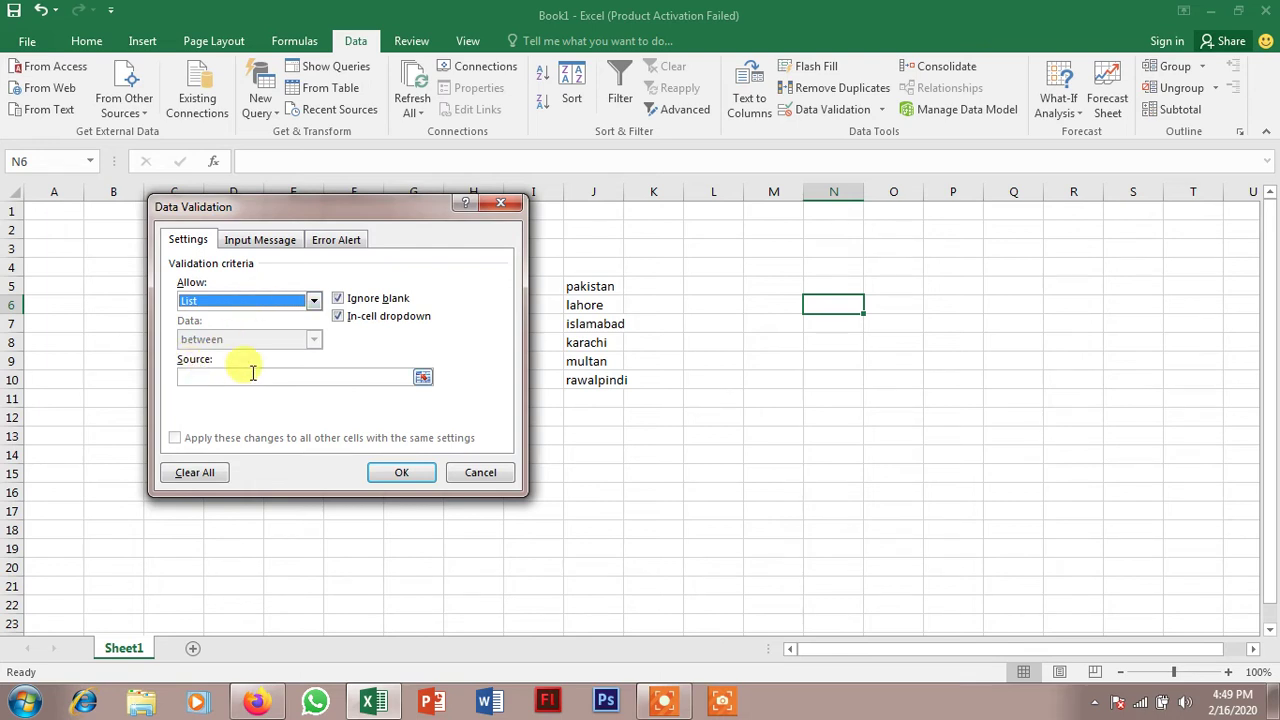
left_click_drag(380, 212, 302, 212)
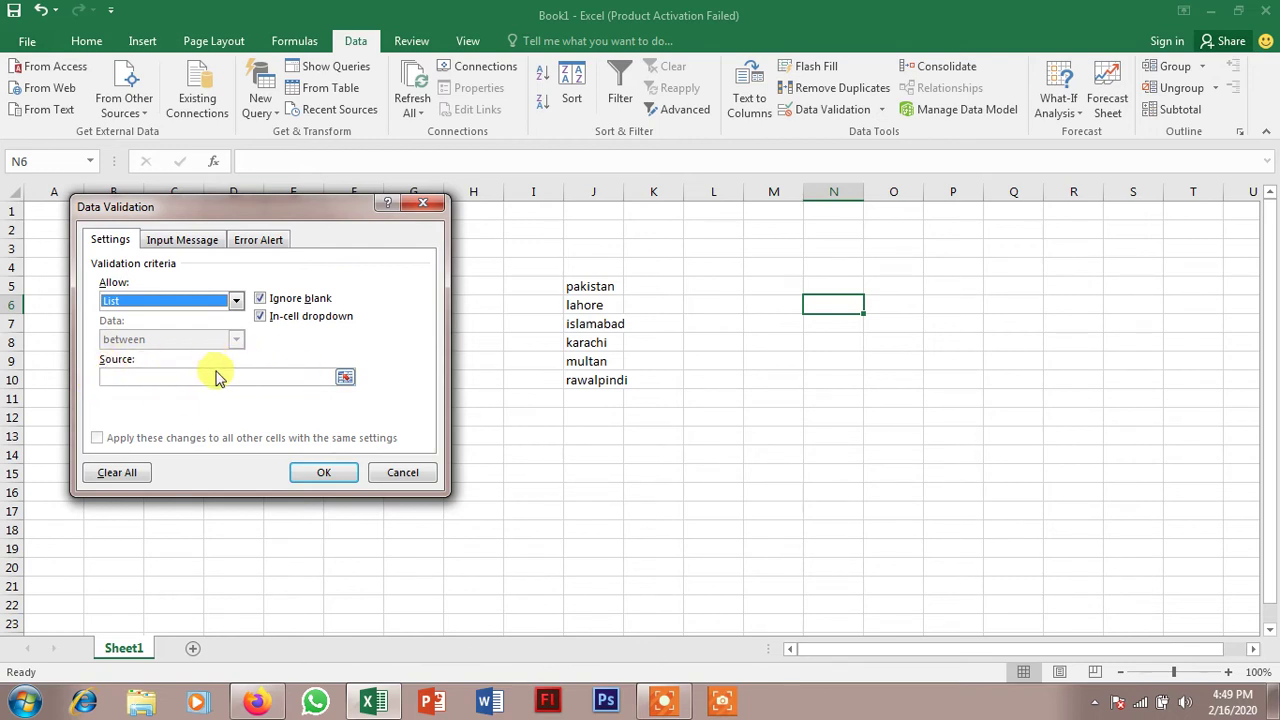
left_click(590, 282)
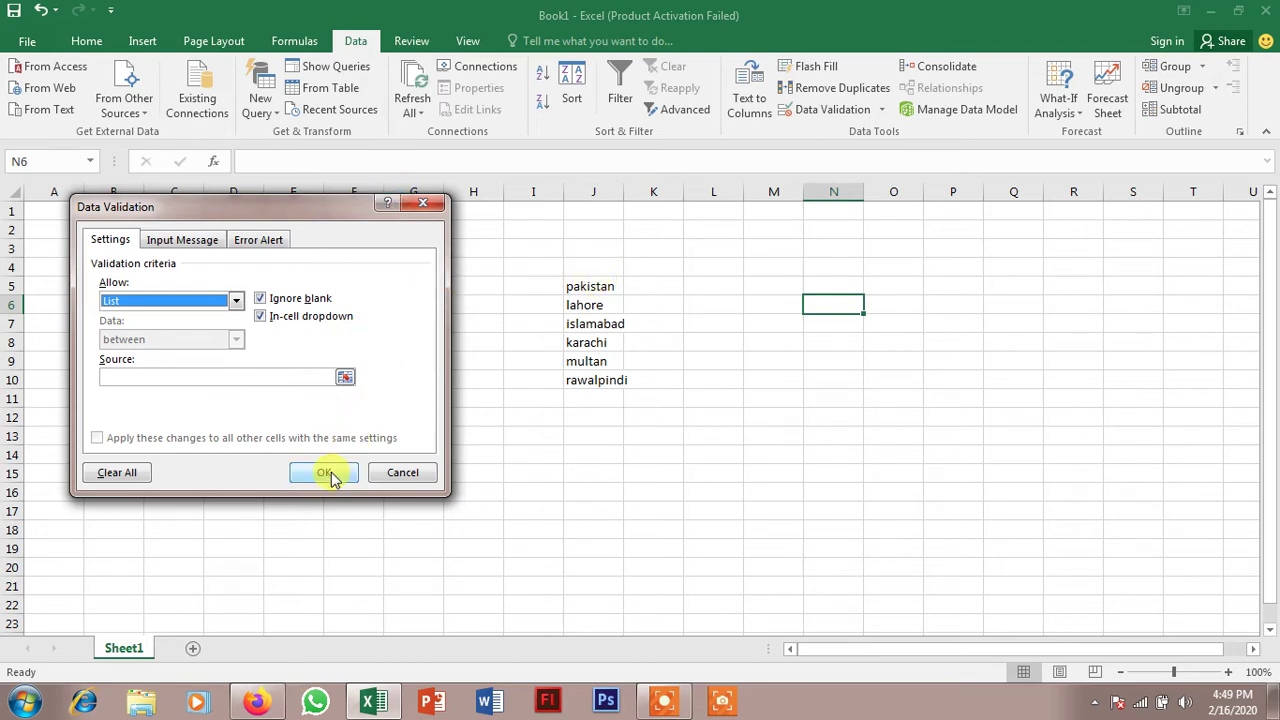
left_click(234, 300)
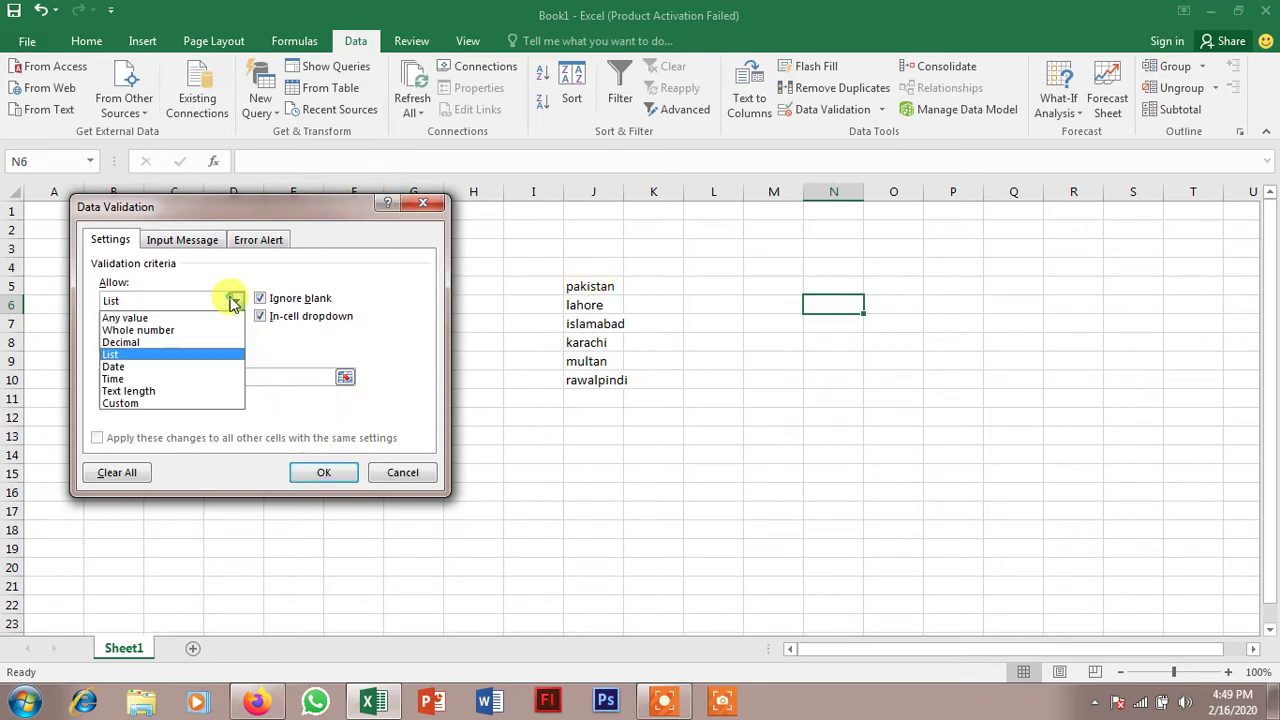
left_click(197, 362)
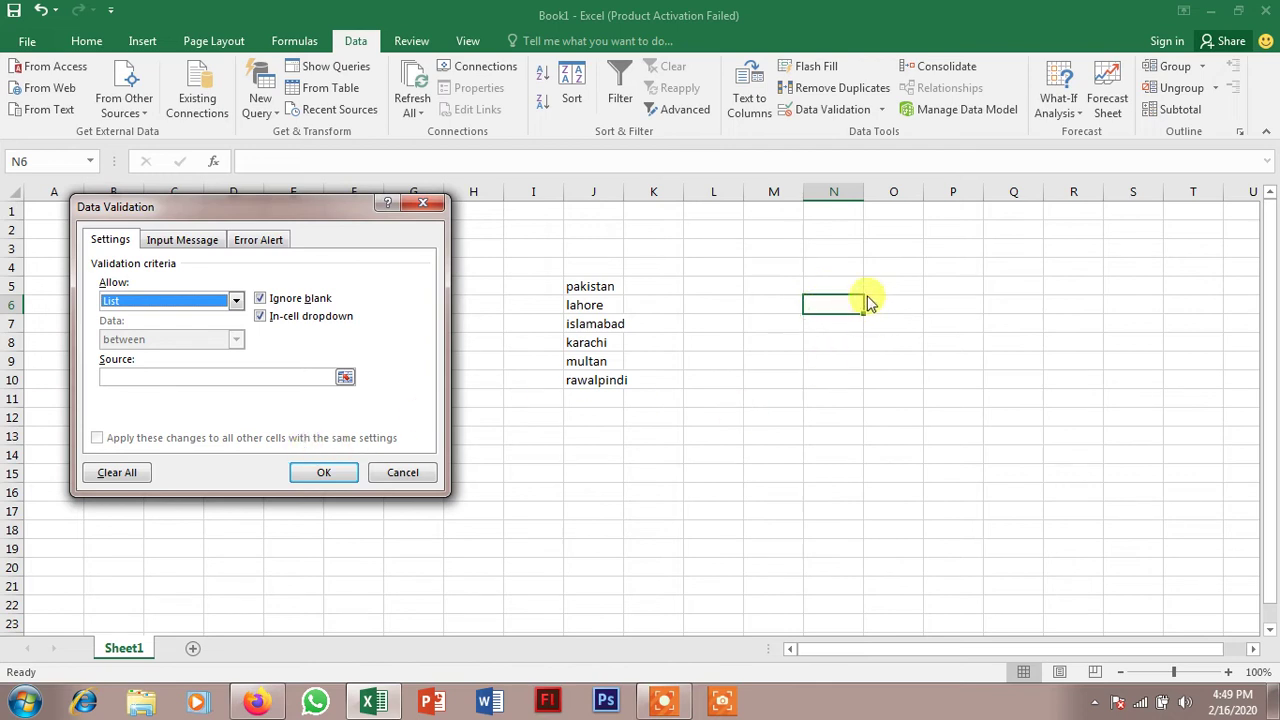
left_click(436, 207)
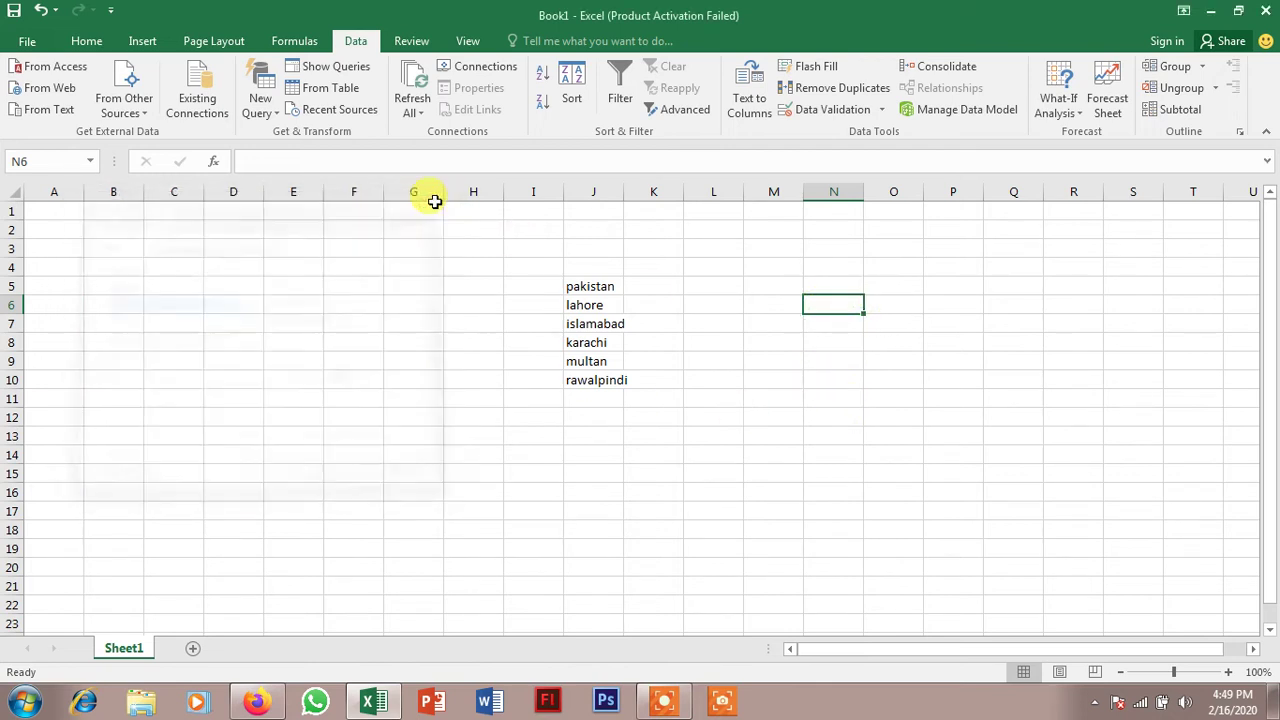
Add List validation to J5 with its source set to $J$5:$J$10
left_click(606, 286)
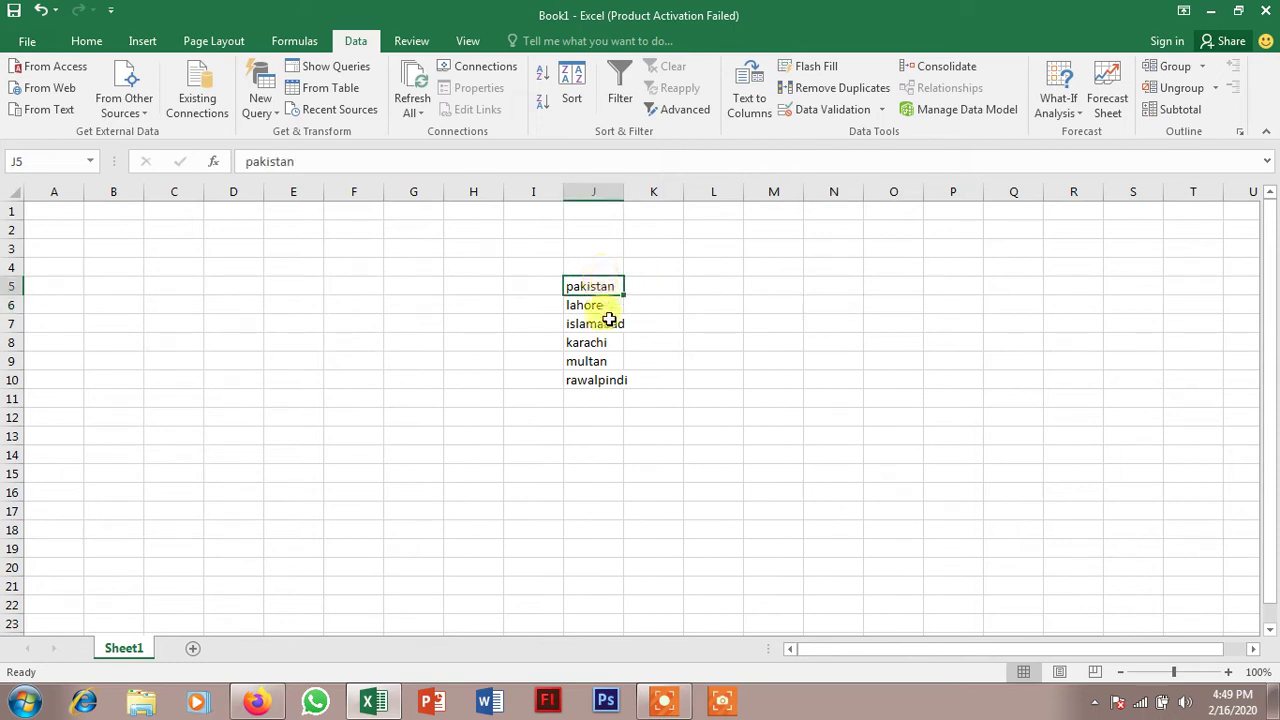
left_click(852, 112)
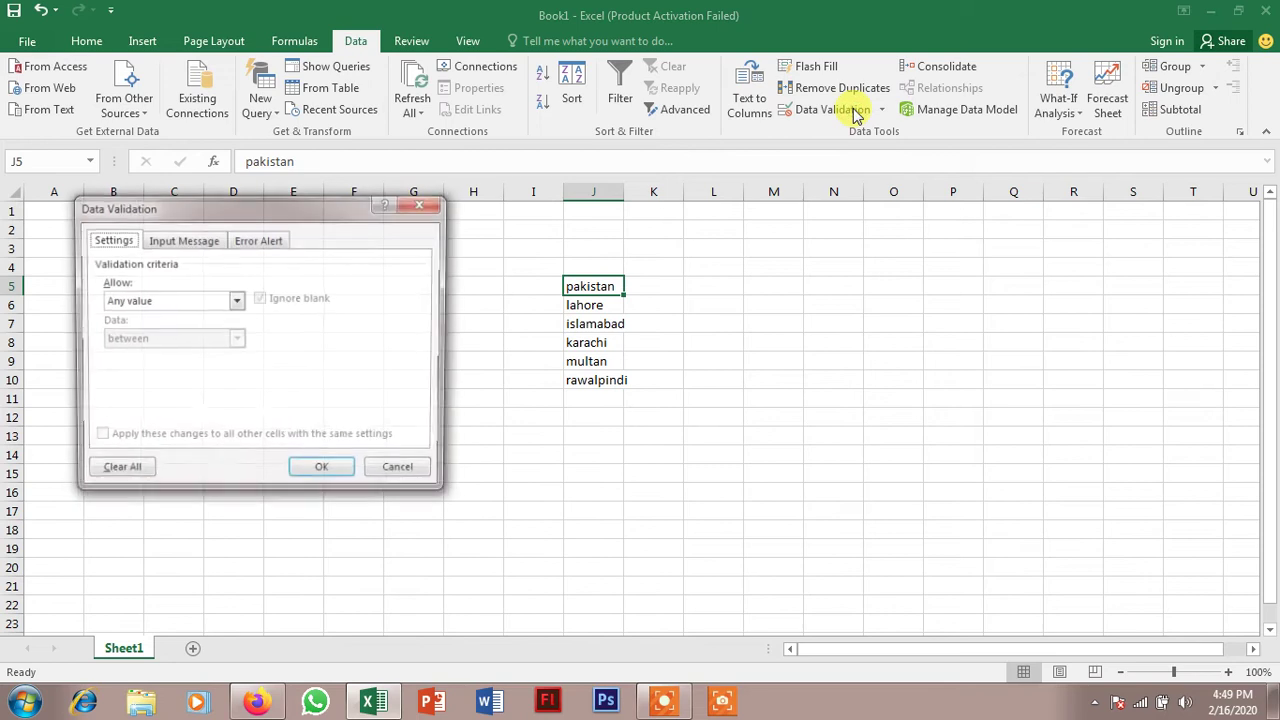
left_click(235, 301)
left_click(137, 353)
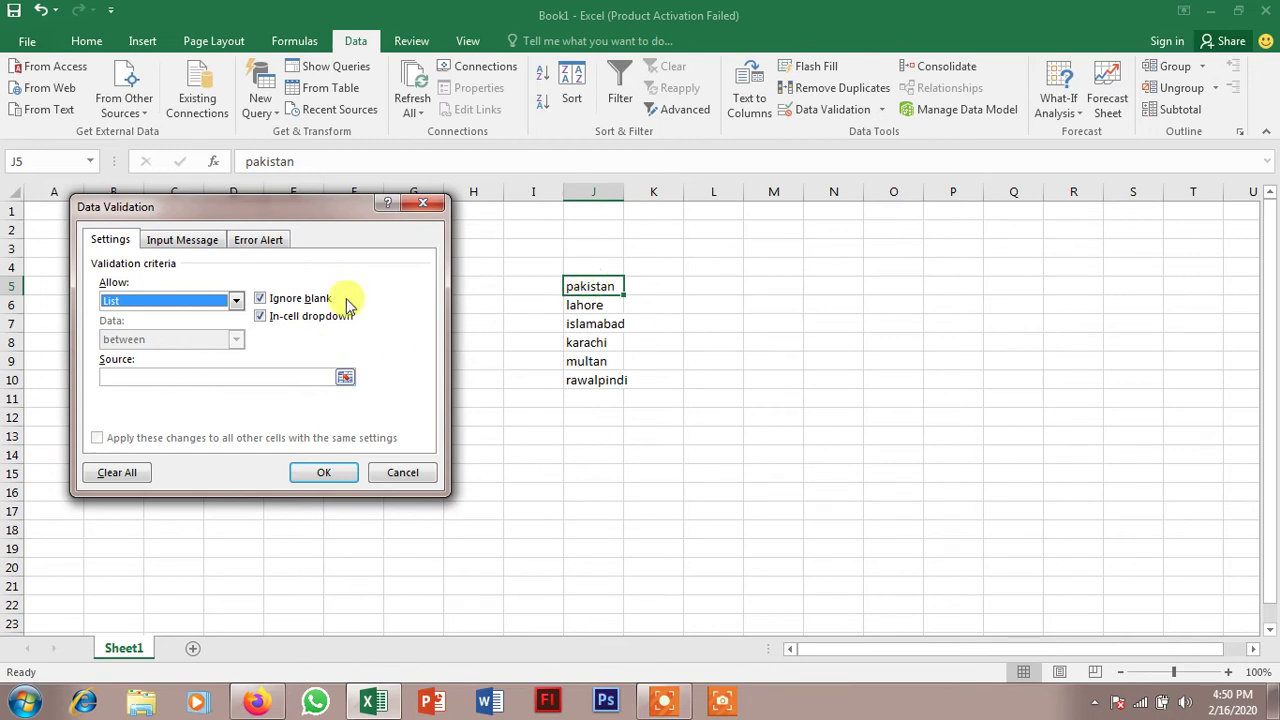
left_click(191, 375)
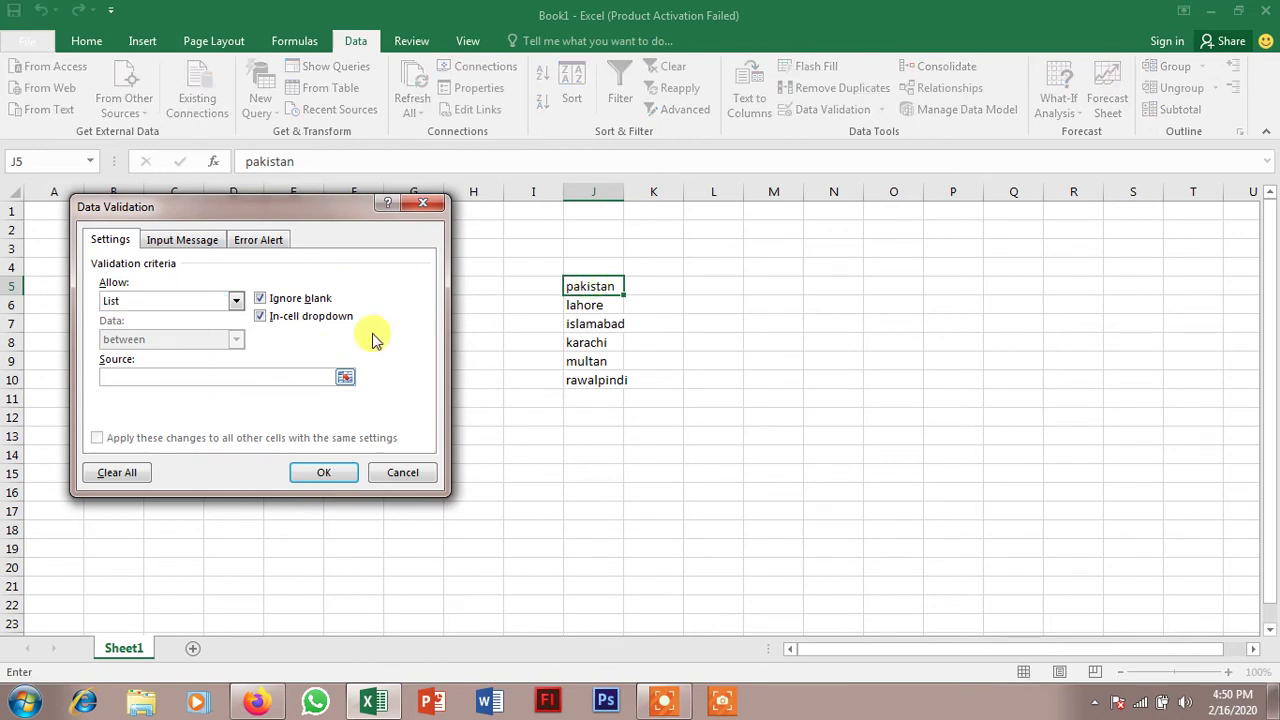
left_click(624, 290)
left_click(612, 291)
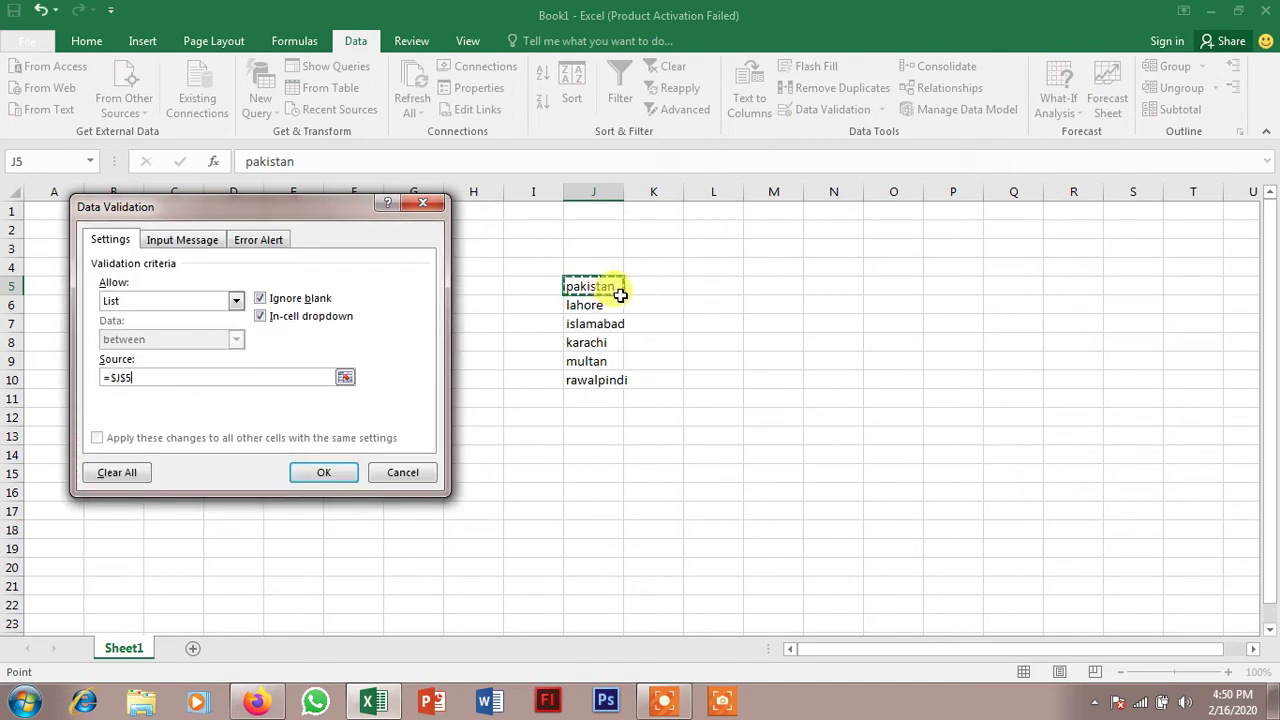
left_click(612, 305)
left_click_drag(622, 295, 612, 380)
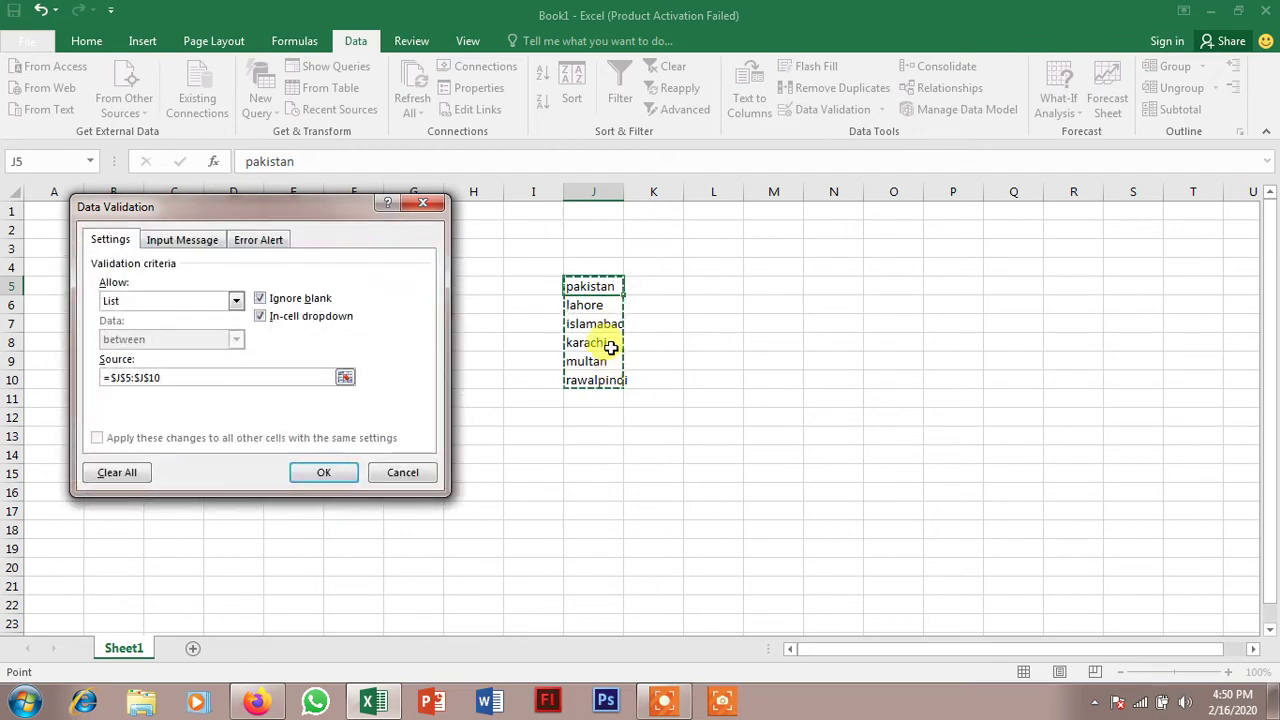
left_click(170, 377)
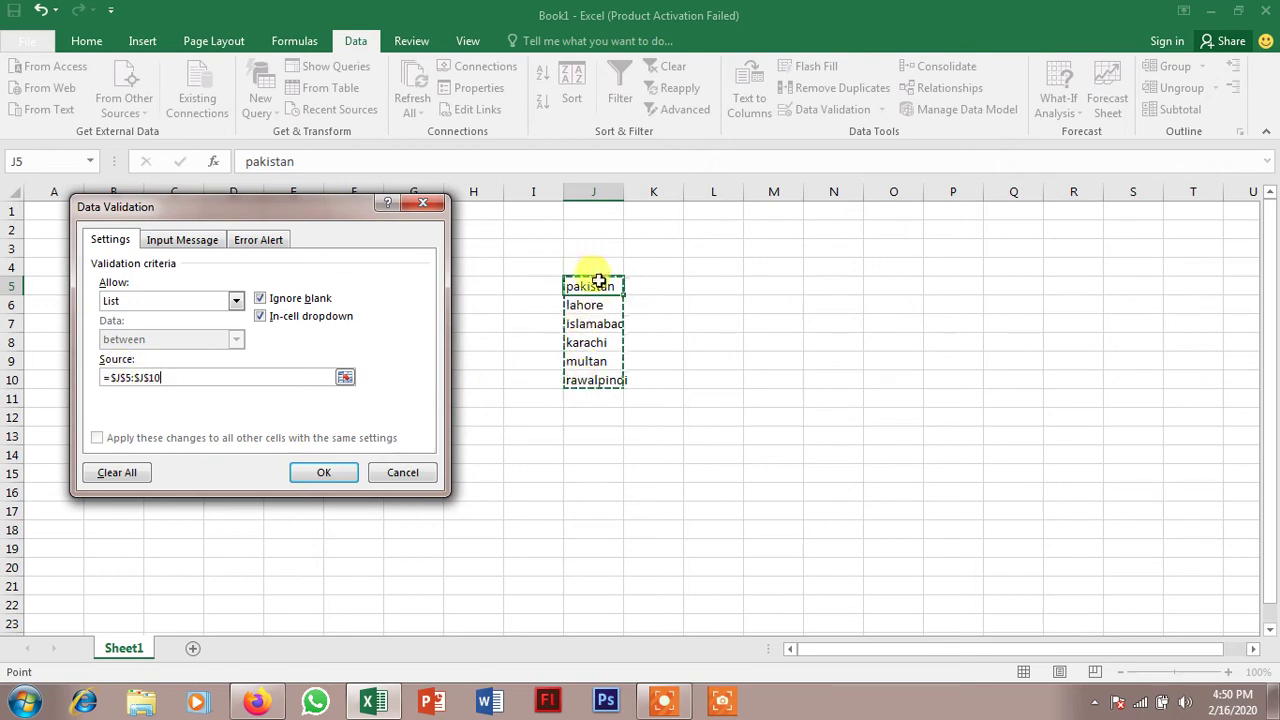
left_click(326, 473)
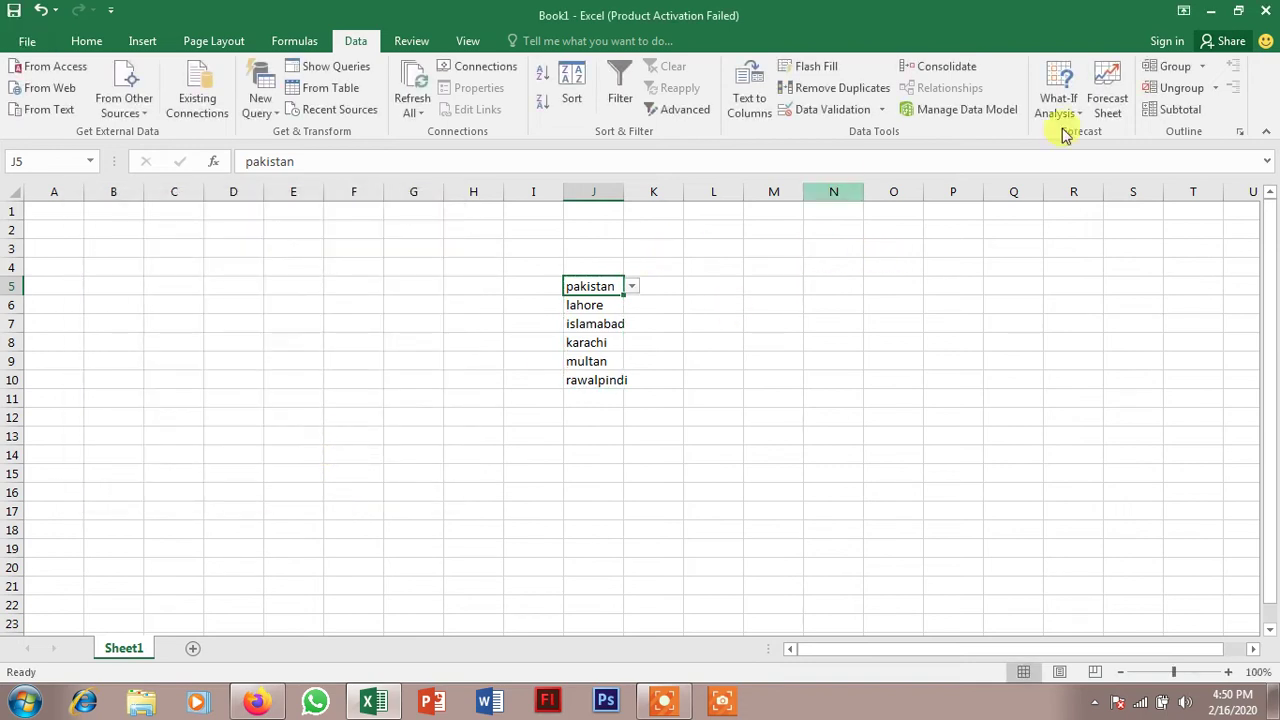
Try lahore and islamabad from J5's dropdown, finishing on karachi
left_click(634, 288)
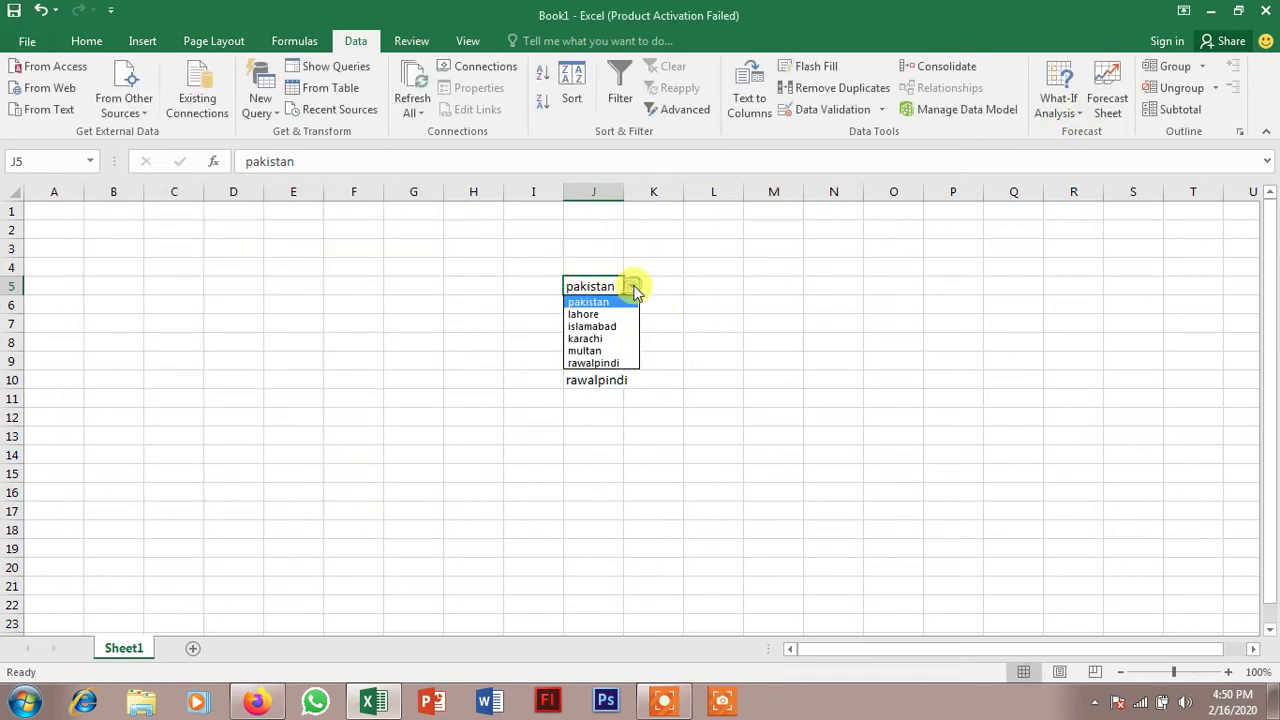
left_click(599, 304)
left_click(634, 288)
left_click(607, 311)
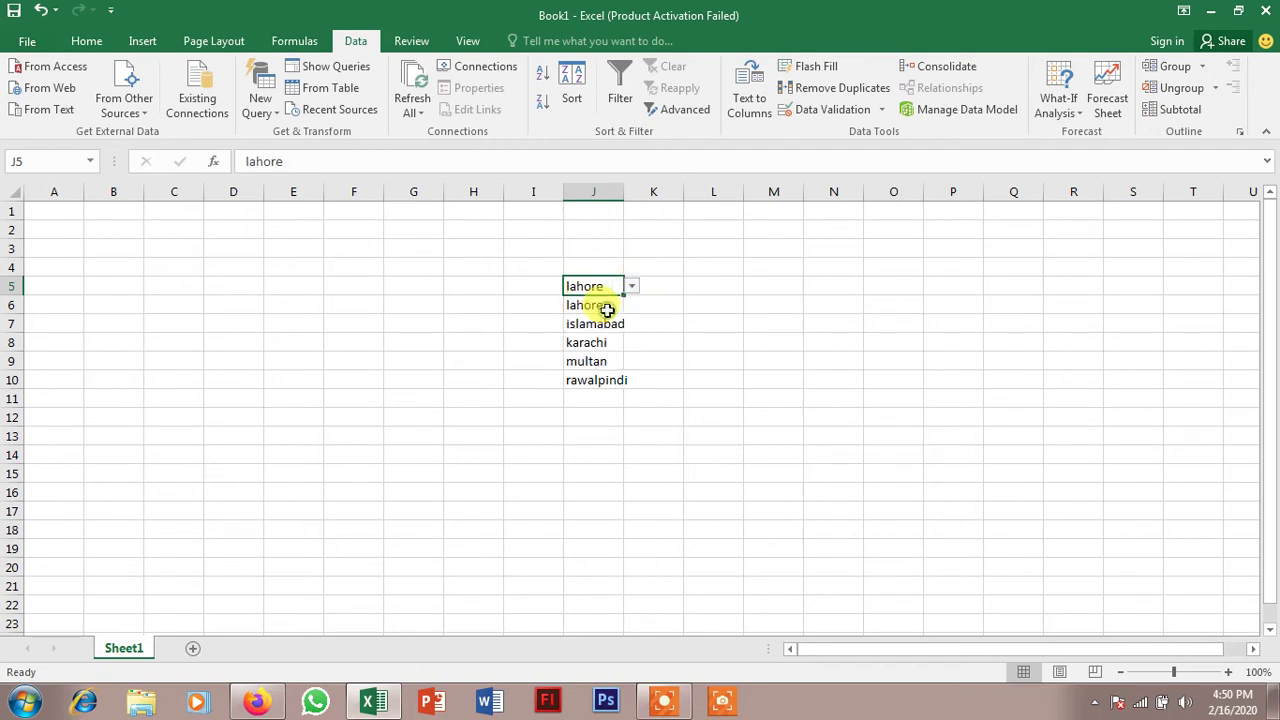
left_click(631, 288)
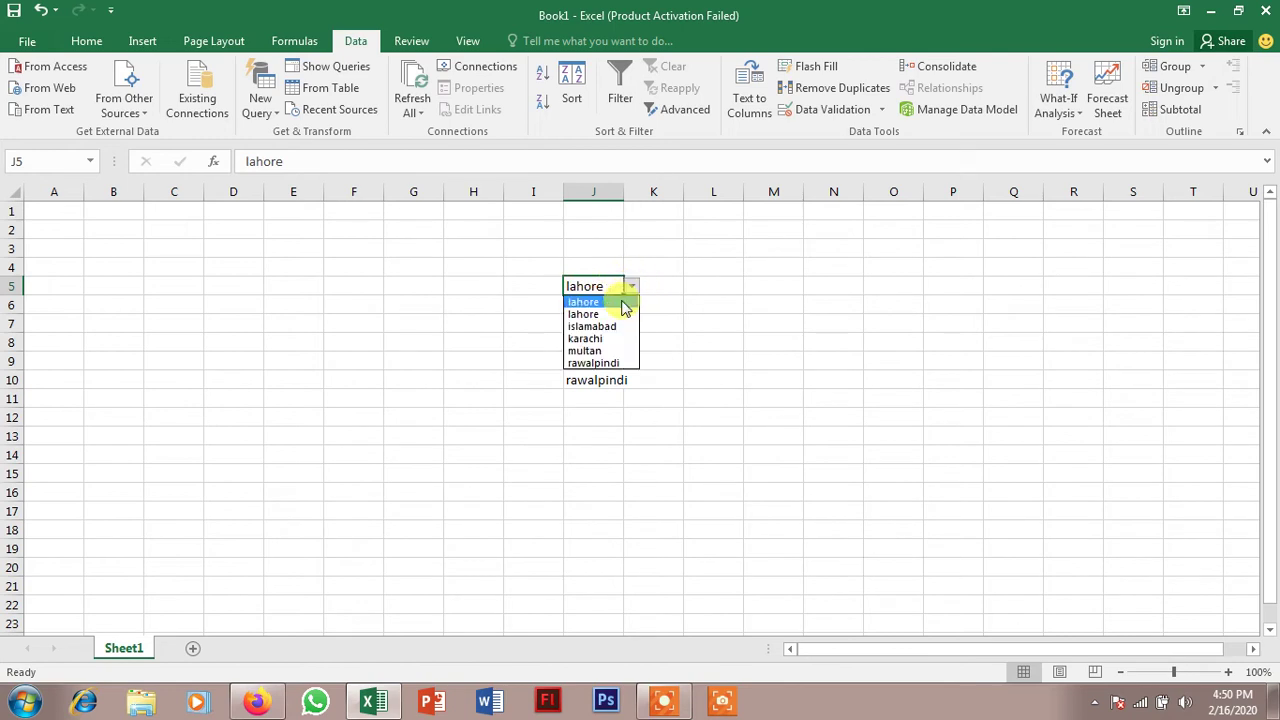
left_click(608, 327)
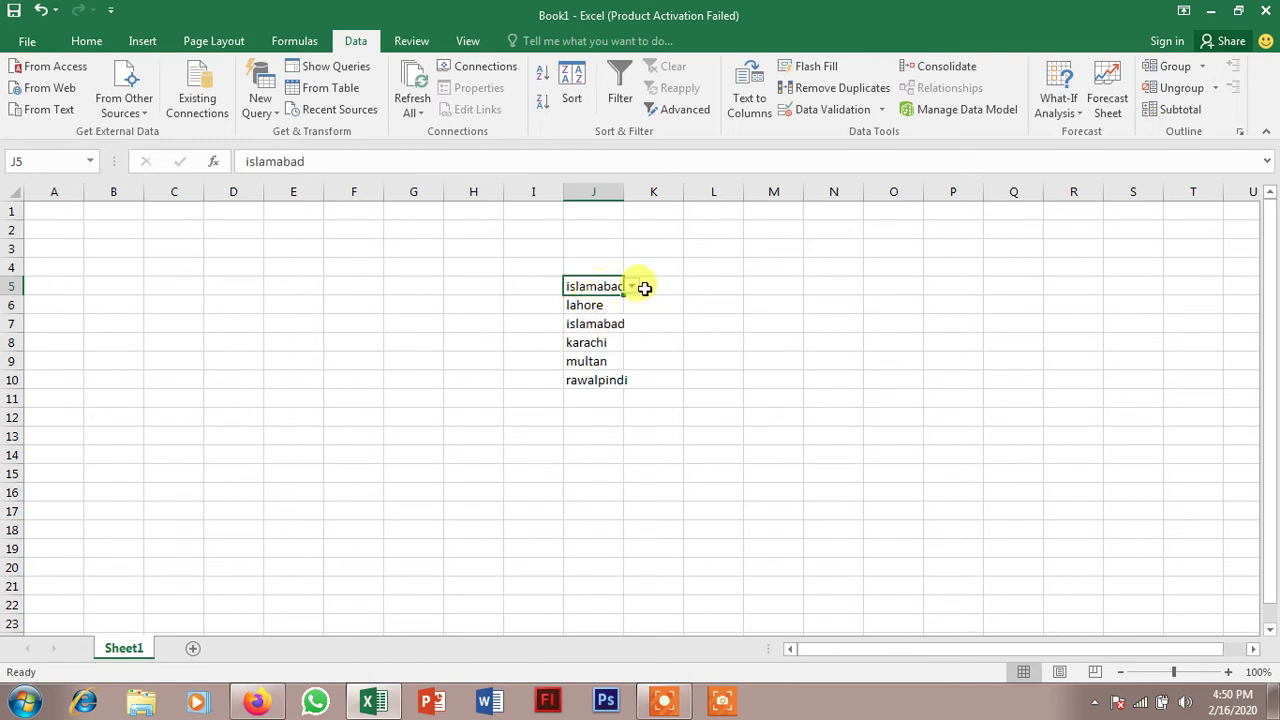
left_click(634, 289)
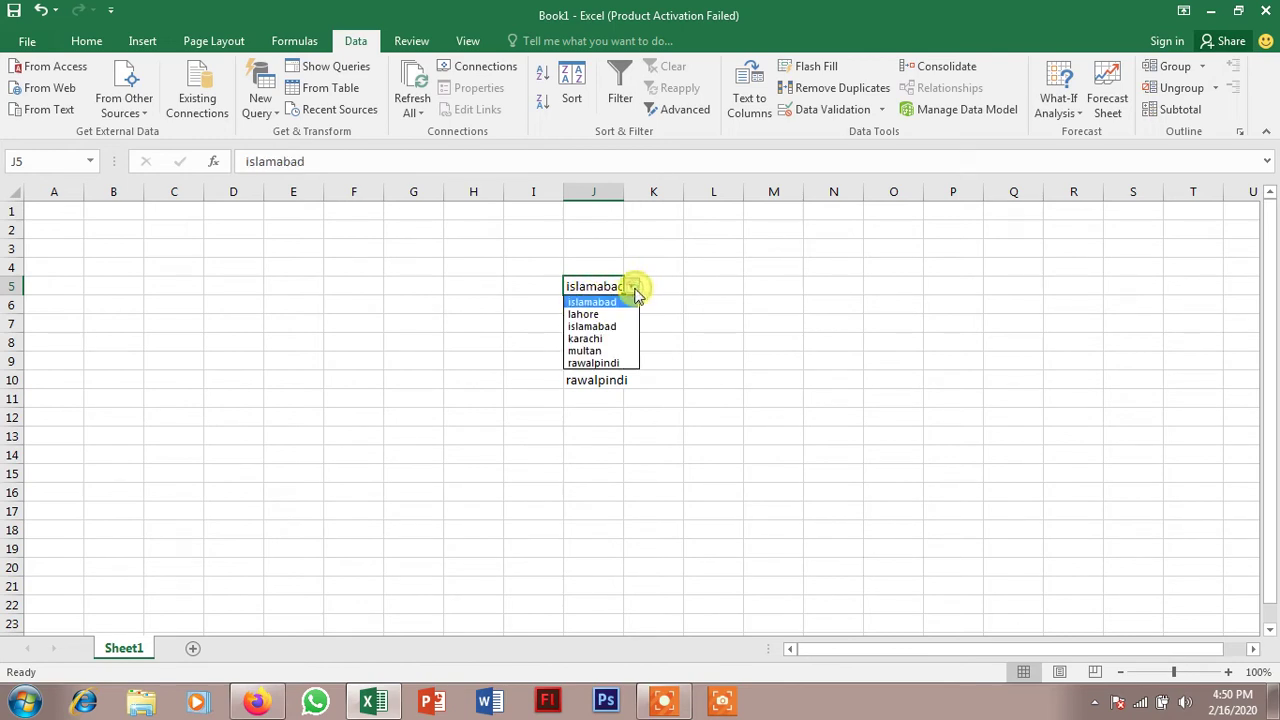
left_click(608, 334)
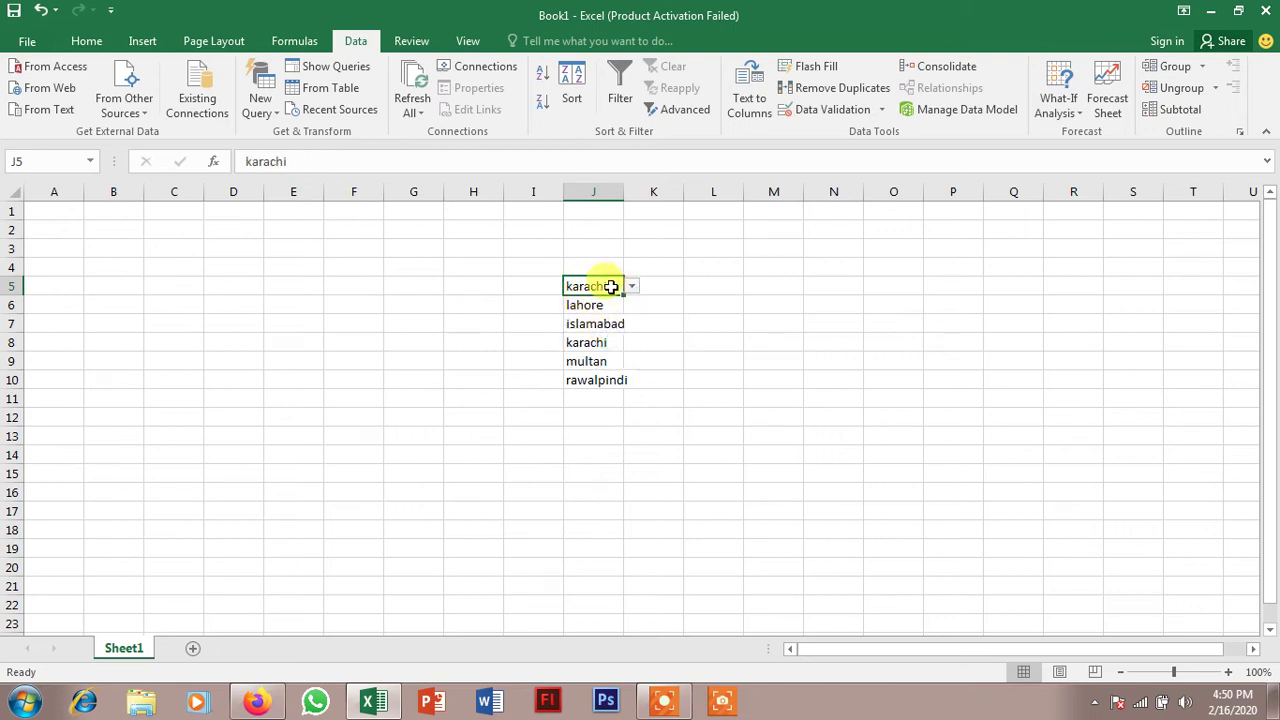
Fill karachi down J5:J19 and check the dropdowns in J15 and J6
left_click_drag(622, 294, 612, 558)
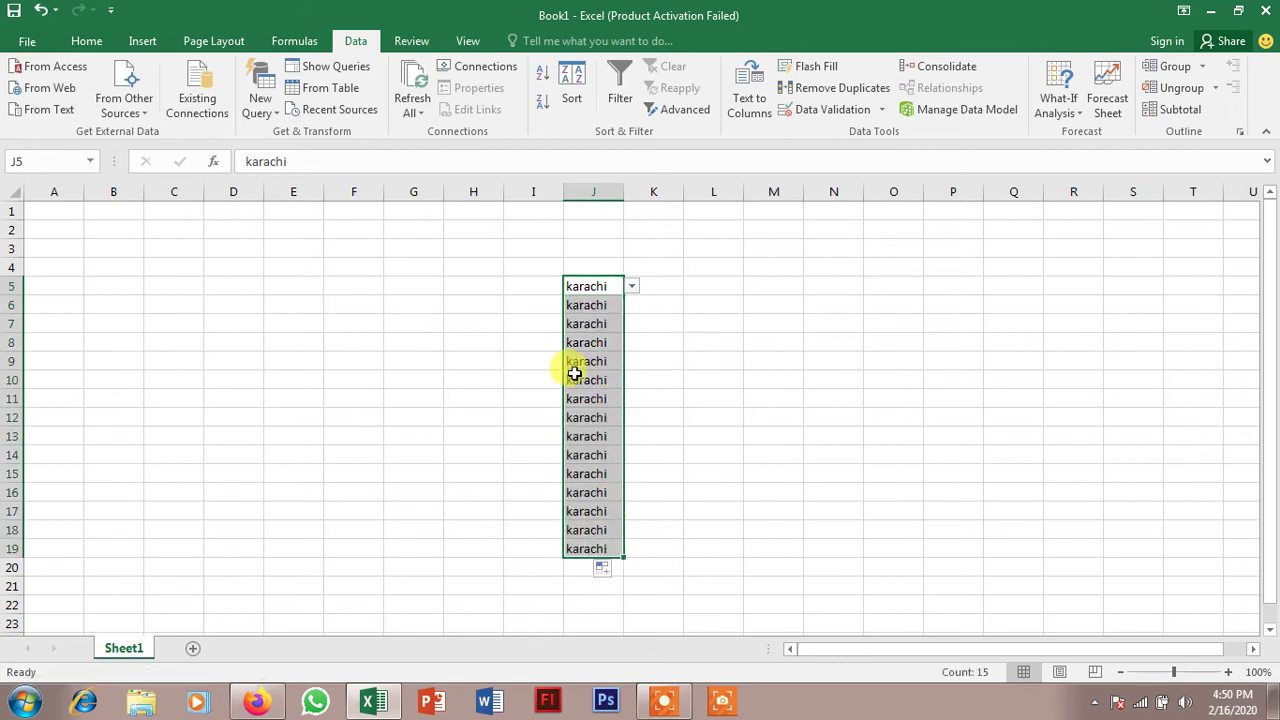
left_click(580, 342)
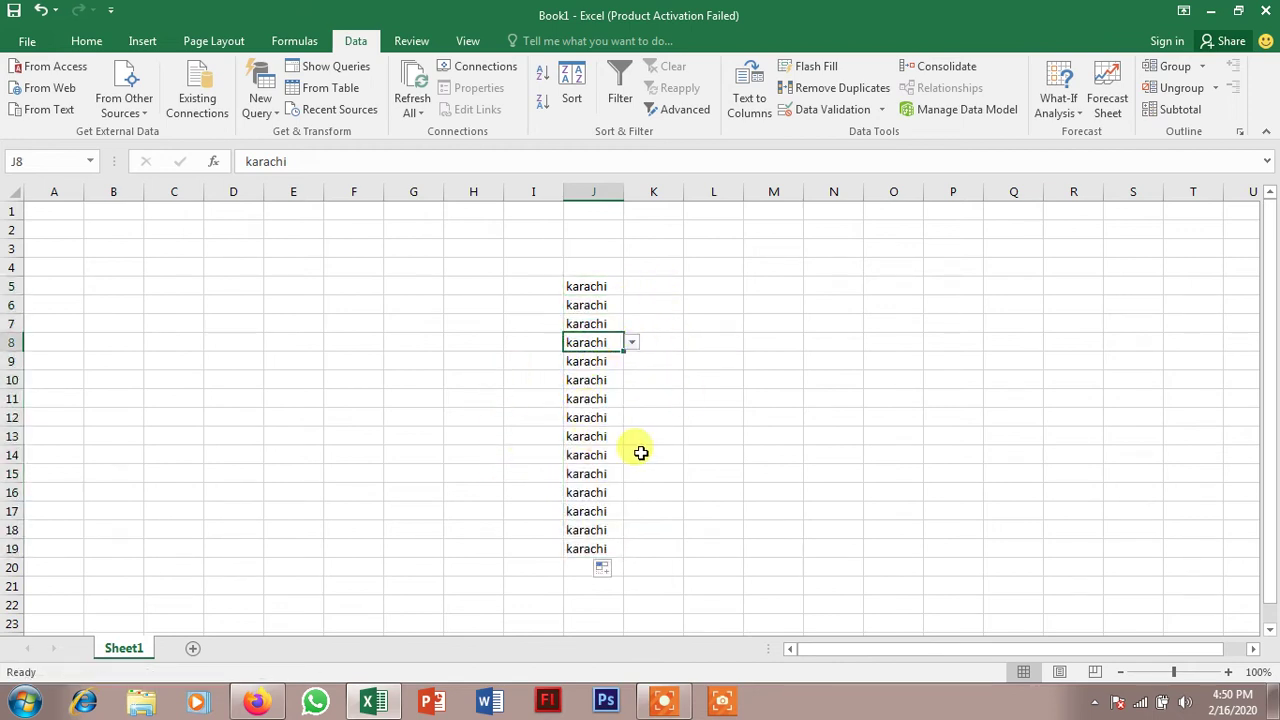
left_click(600, 474)
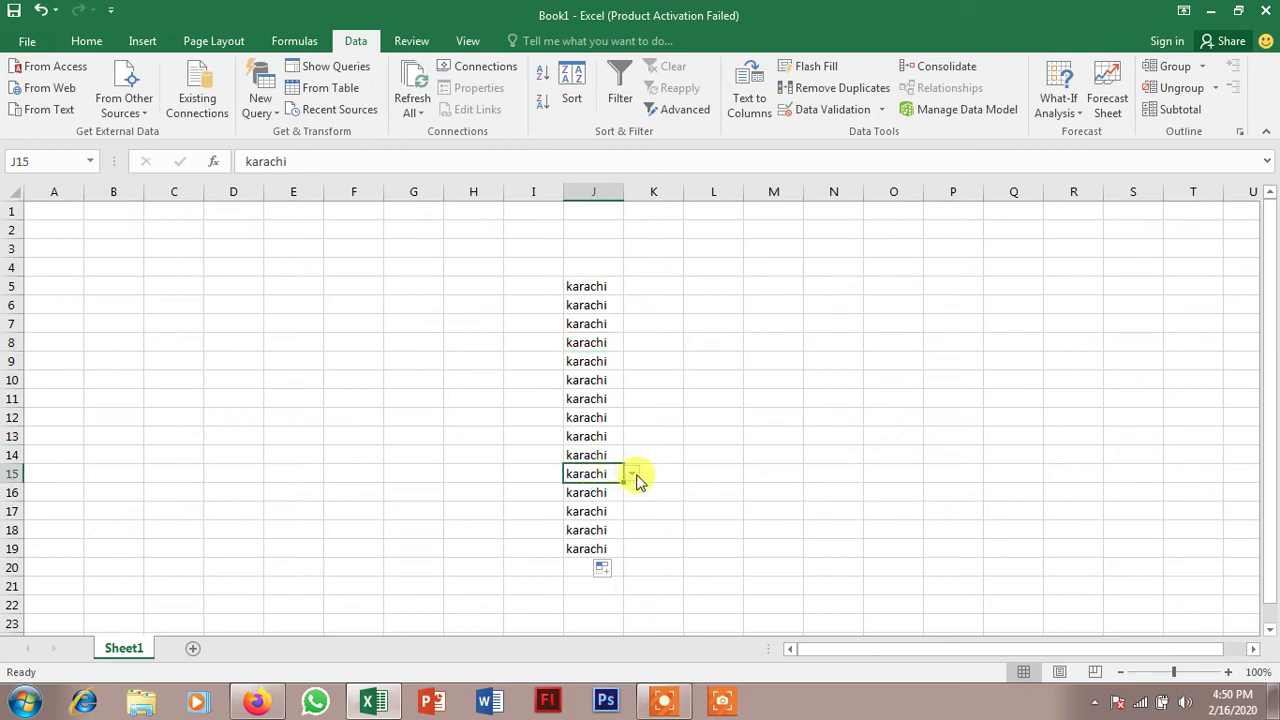
left_click(632, 475)
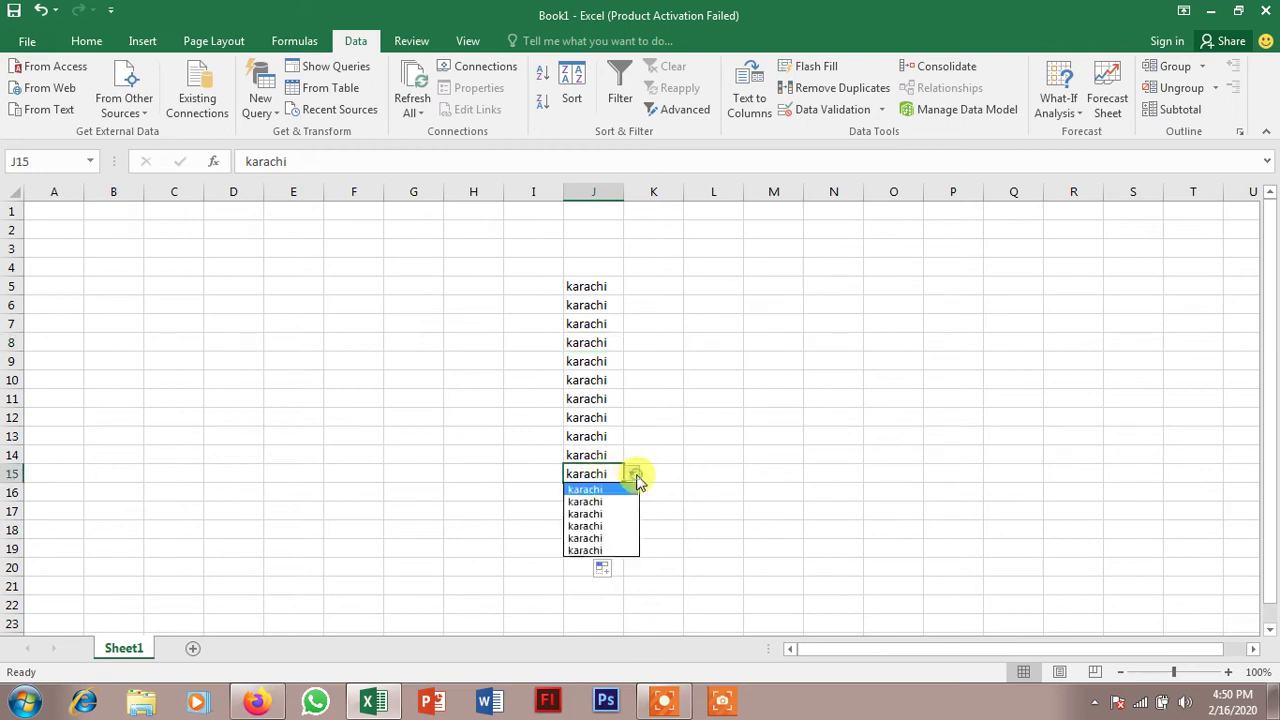
left_click(617, 384)
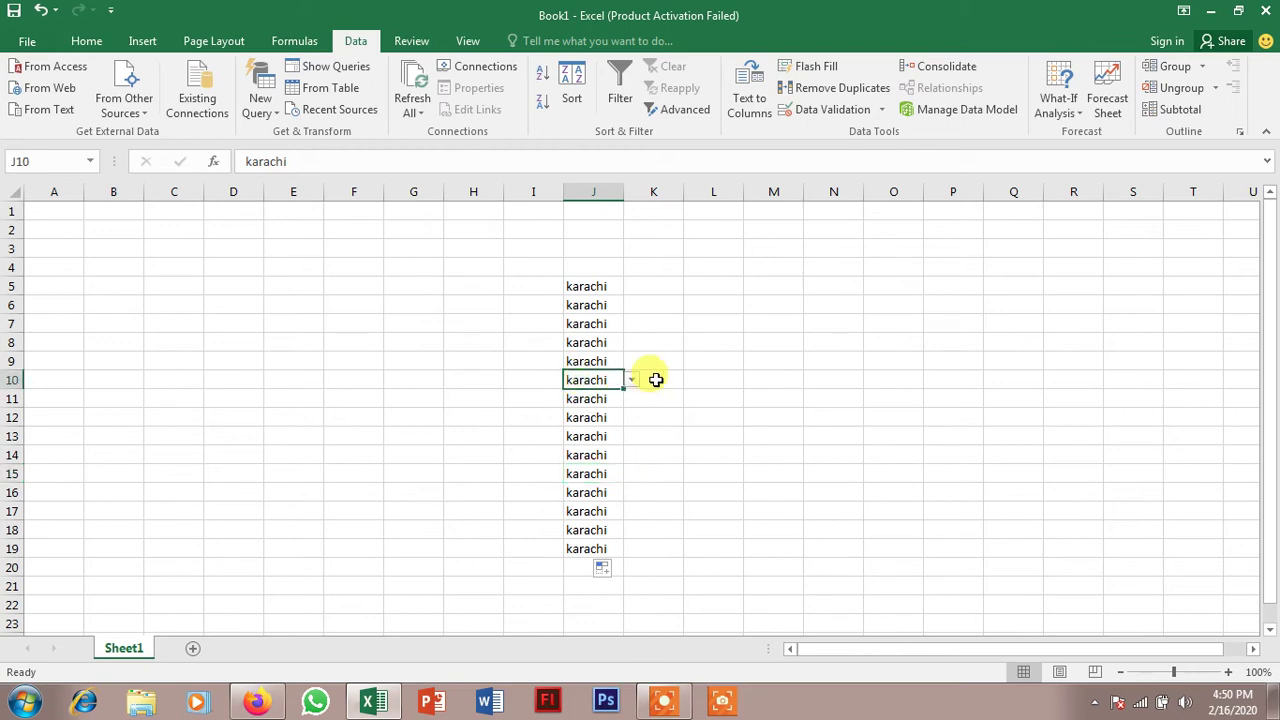
left_click(605, 303)
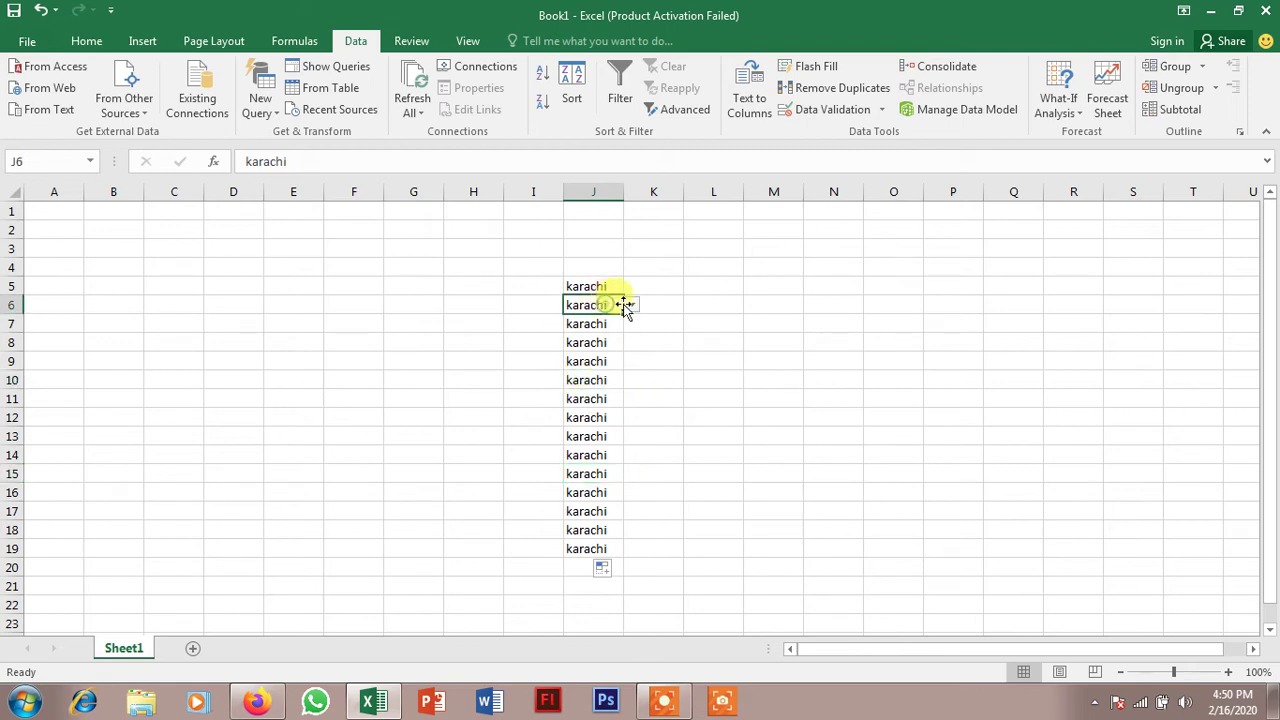
left_click(633, 305)
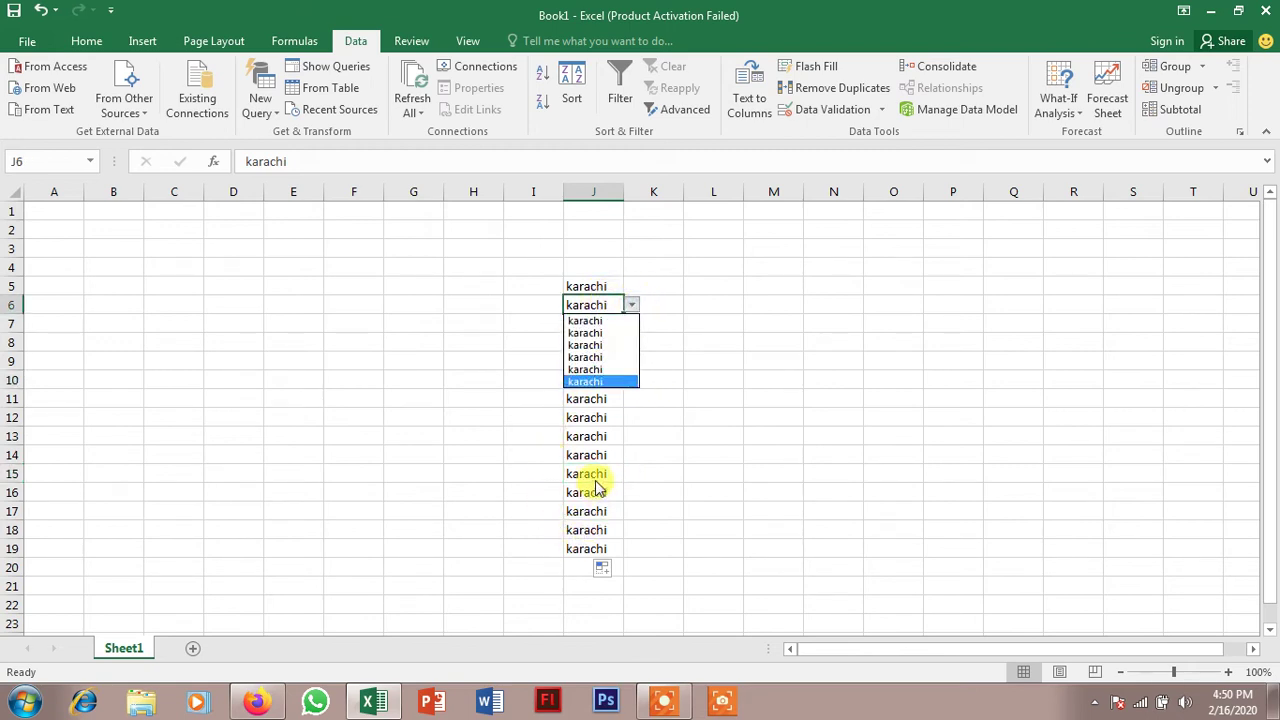
key("Escape")
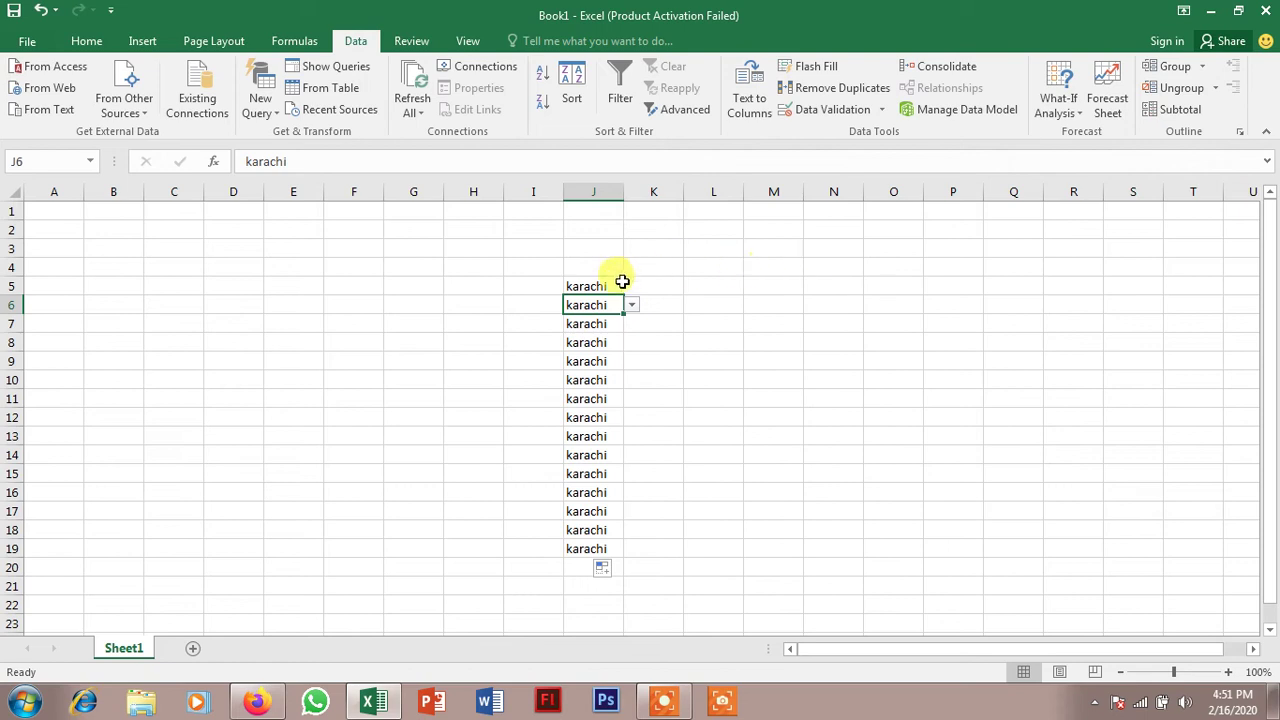
Enter 1 in M5 and fill a 1–10 series down to M14
left_click(780, 287)
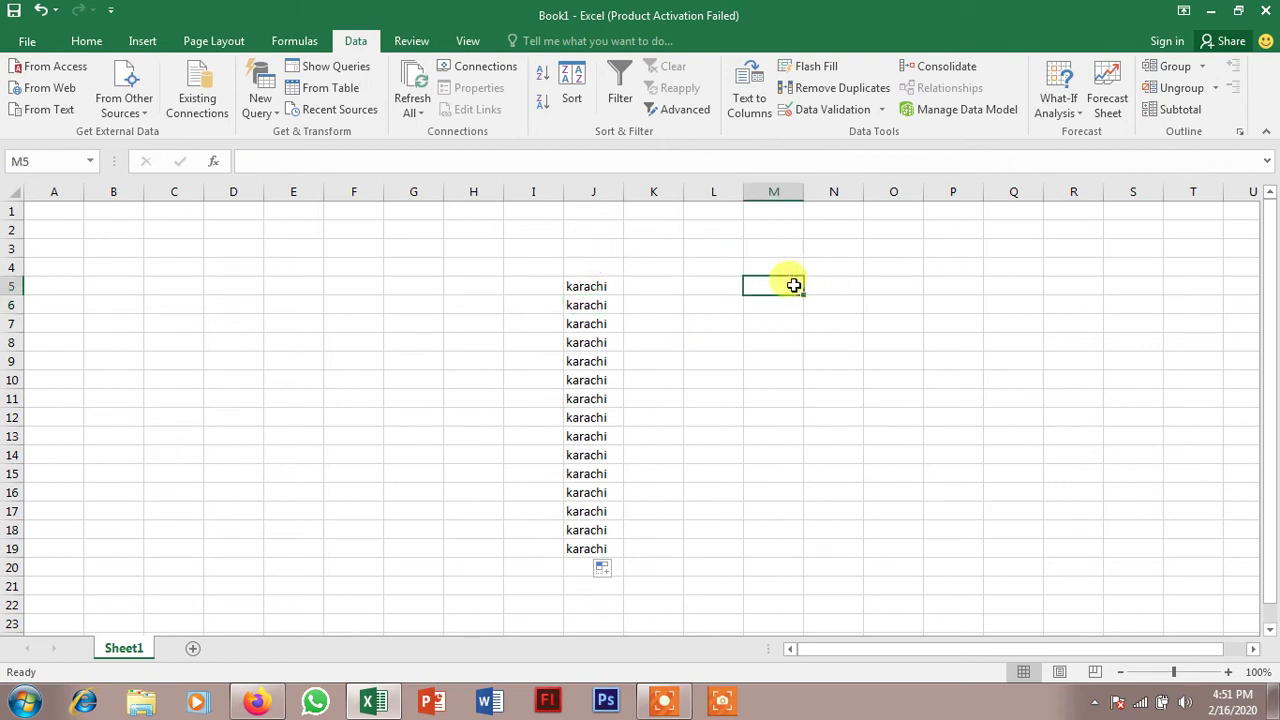
type("1")
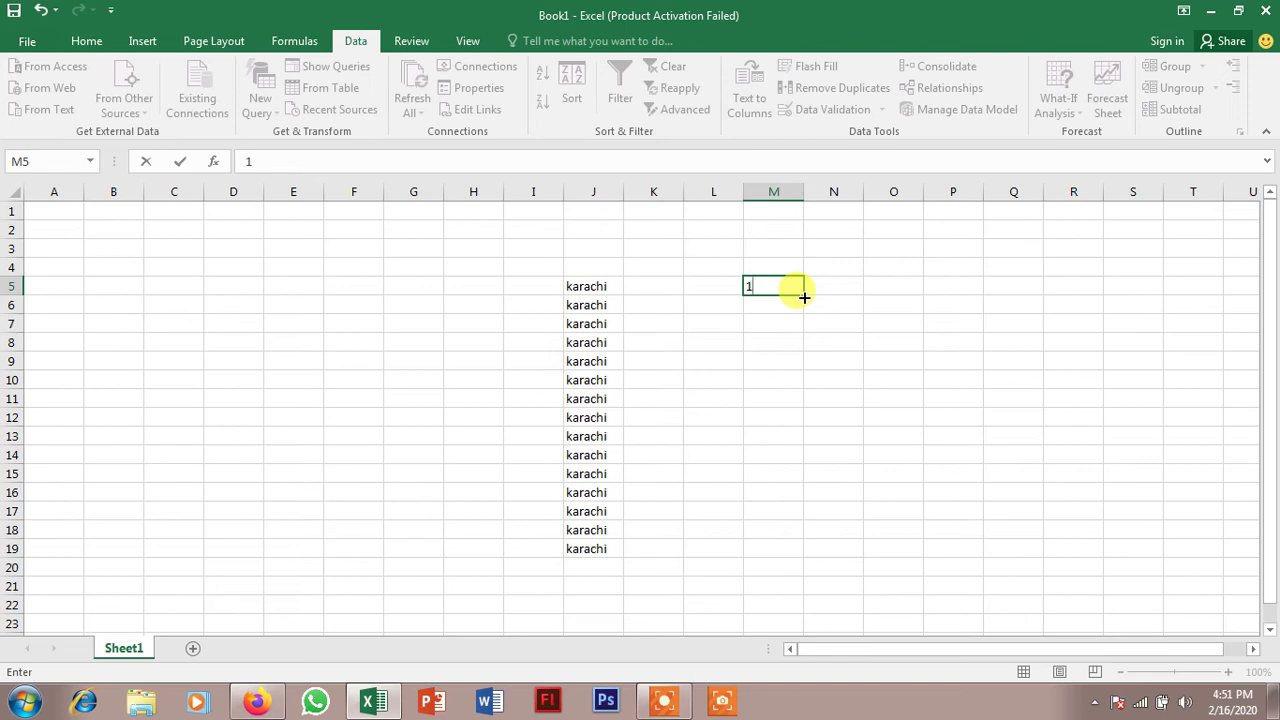
left_click_drag(804, 296, 795, 458)
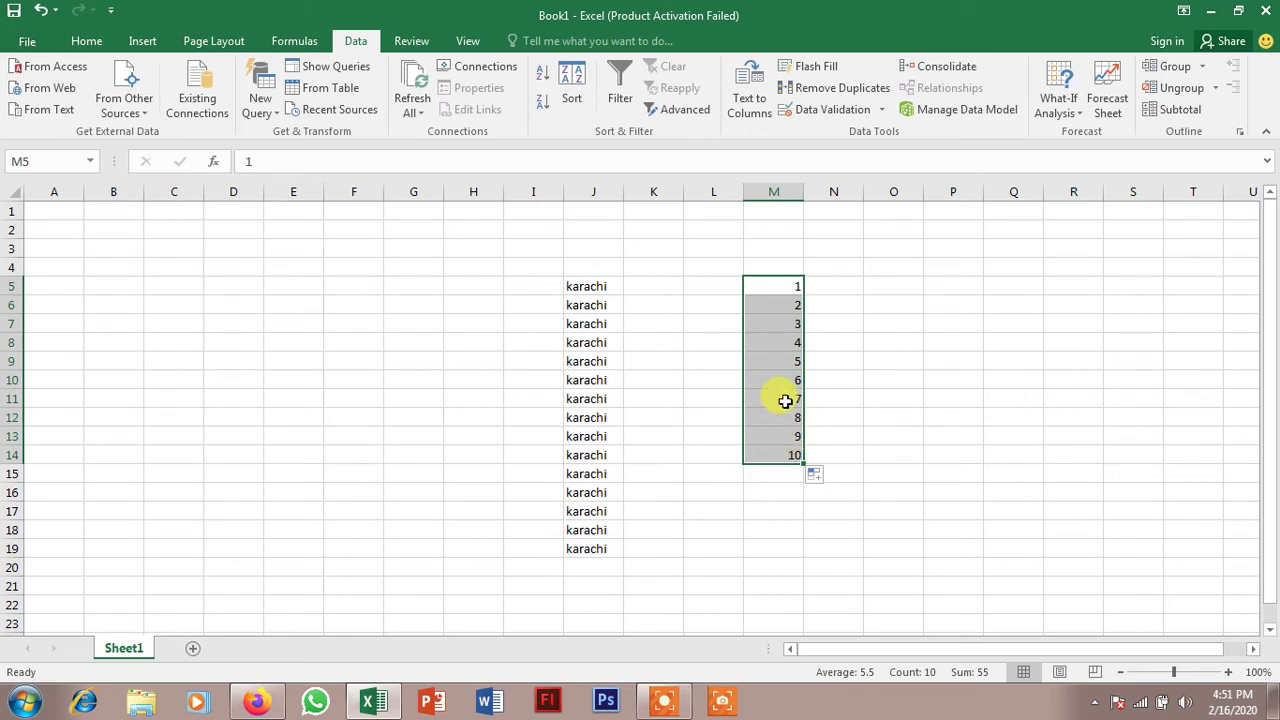
Enter x in N5 and fill it down to N14
left_click(783, 399)
left_click(840, 293)
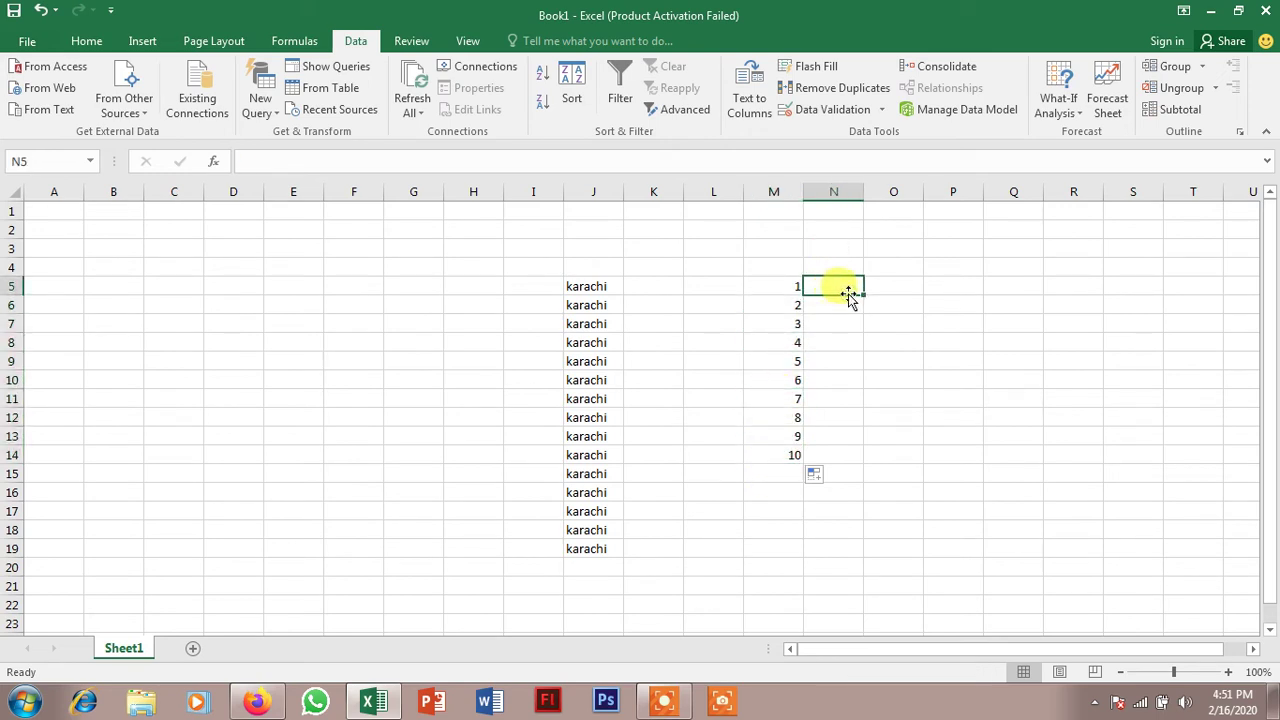
type("x")
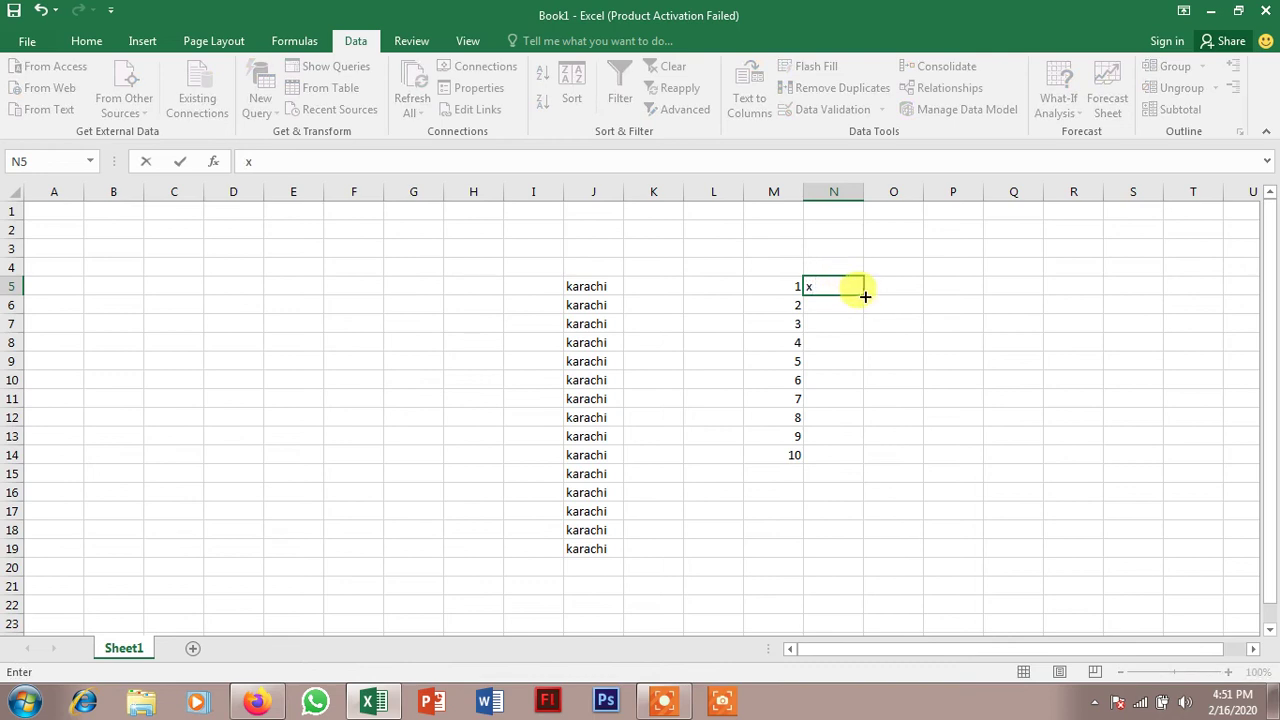
left_click_drag(863, 297, 841, 458)
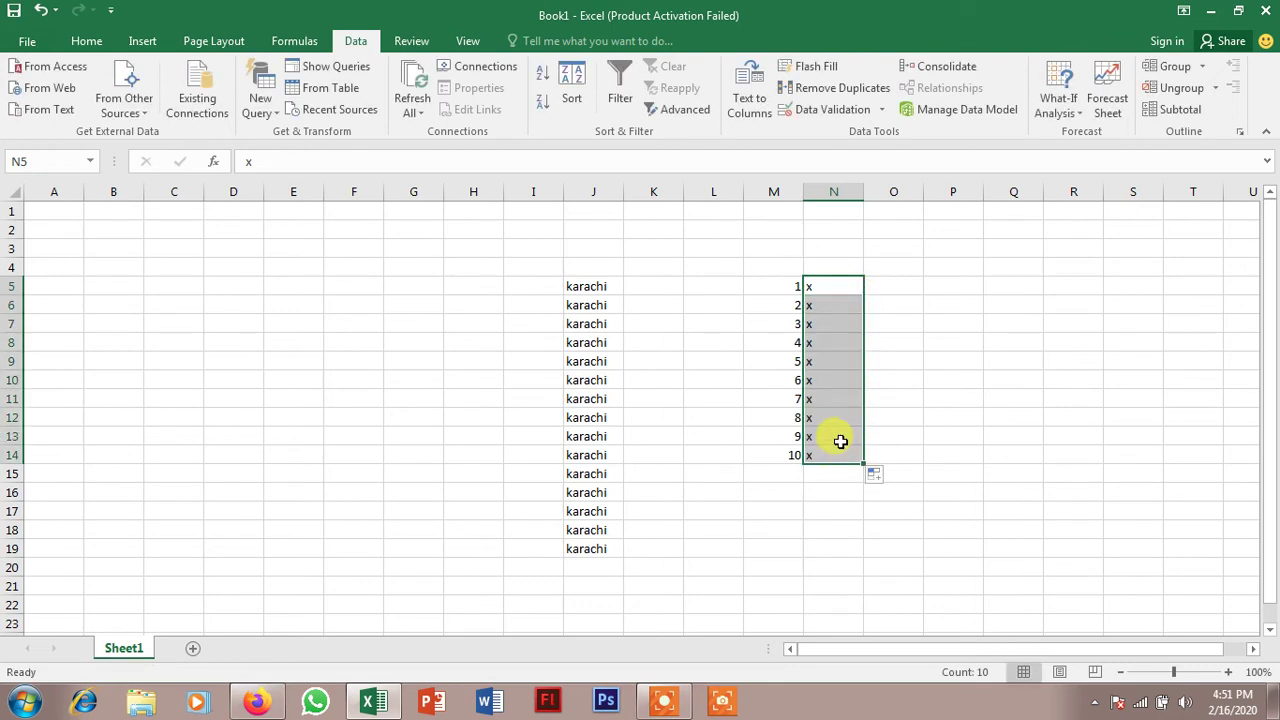
left_click(797, 287)
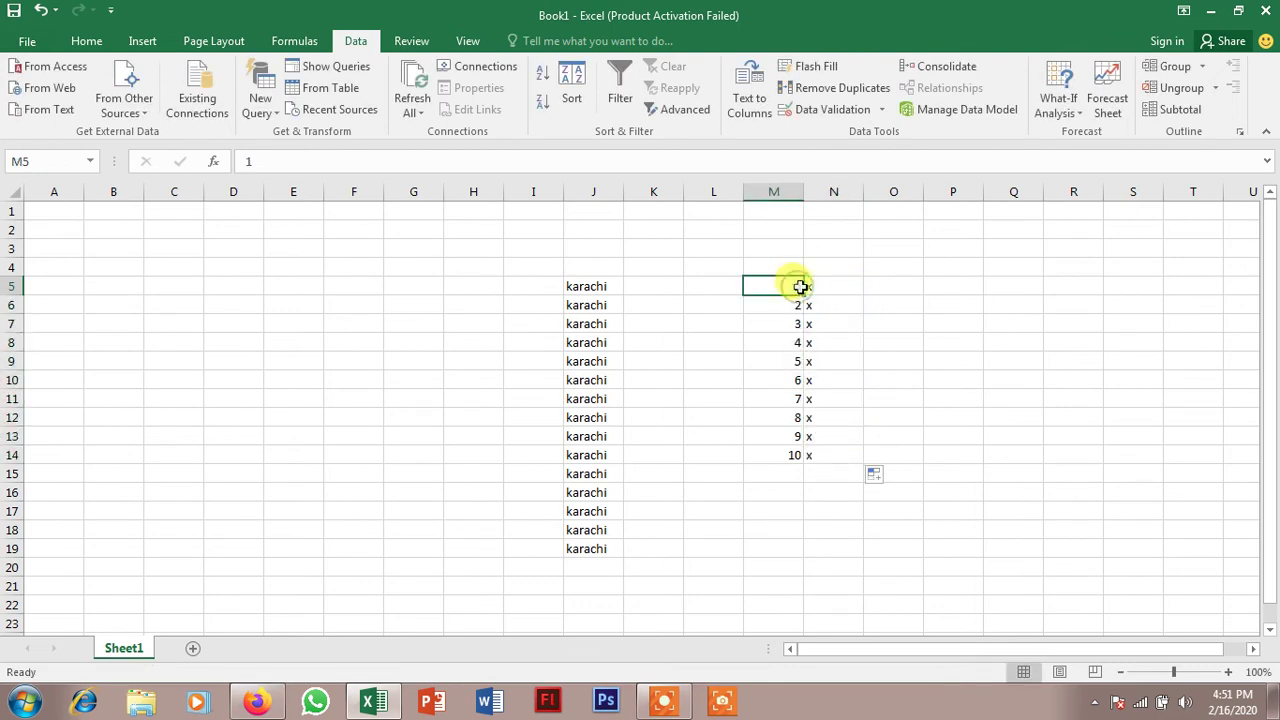
Refill x down N5:N14, then delete those cells shifting the rest left
left_click(880, 288)
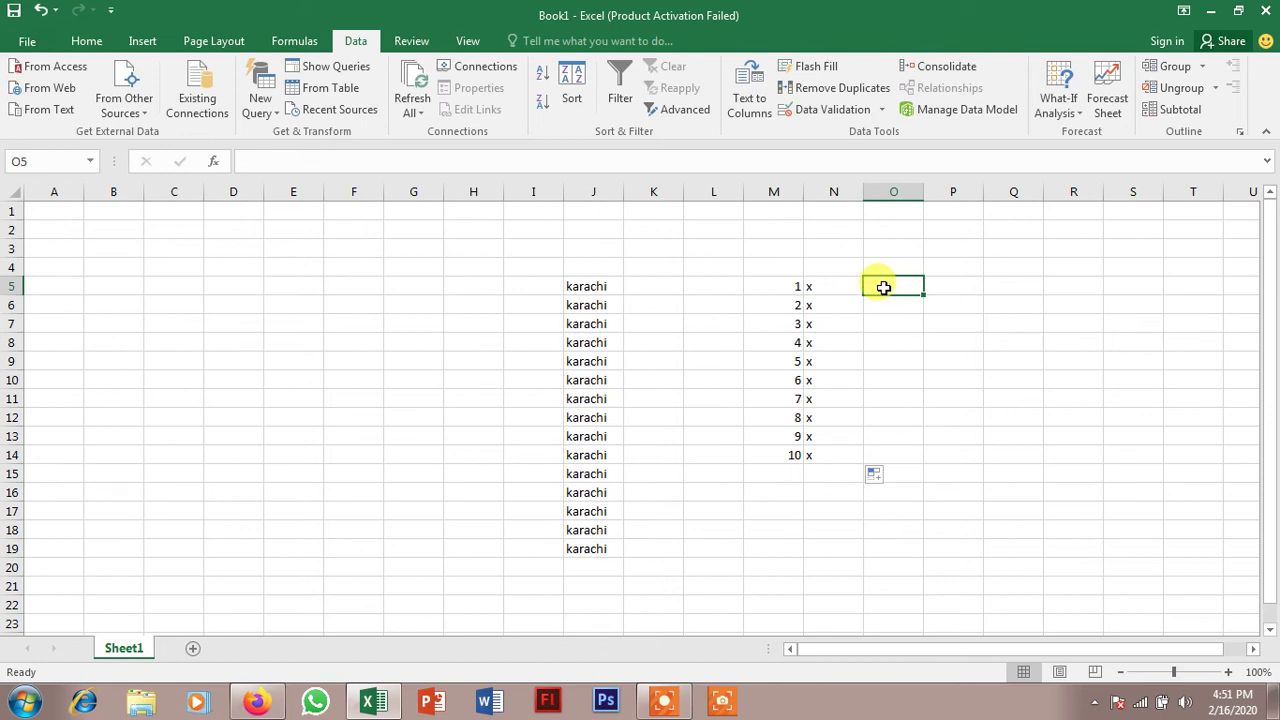
left_click(718, 282)
left_click(836, 287)
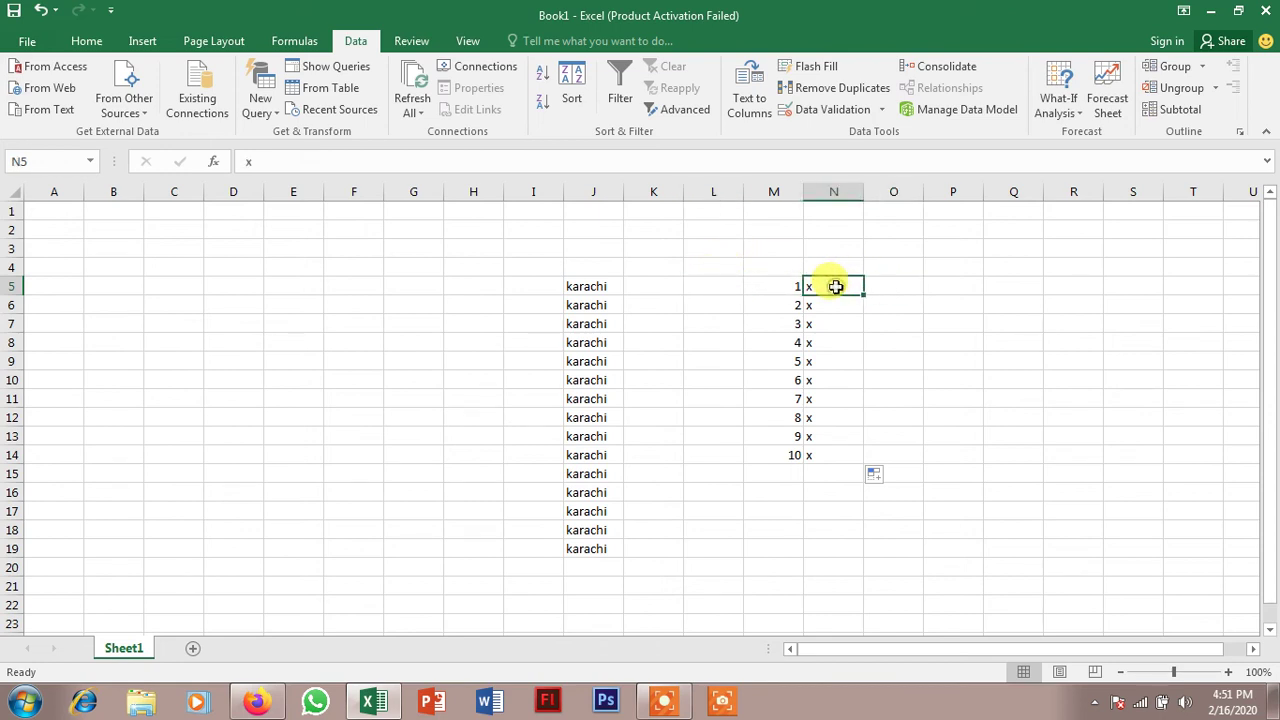
left_click_drag(865, 295, 862, 458)
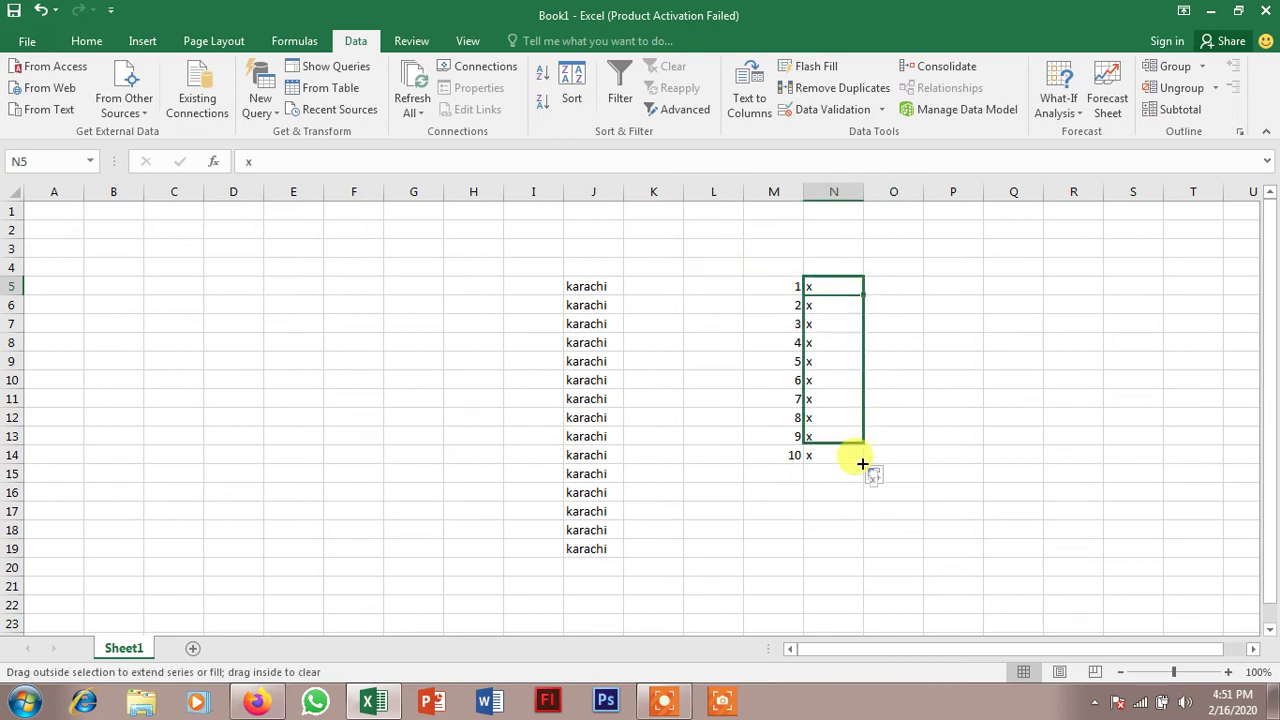
right_click(856, 413)
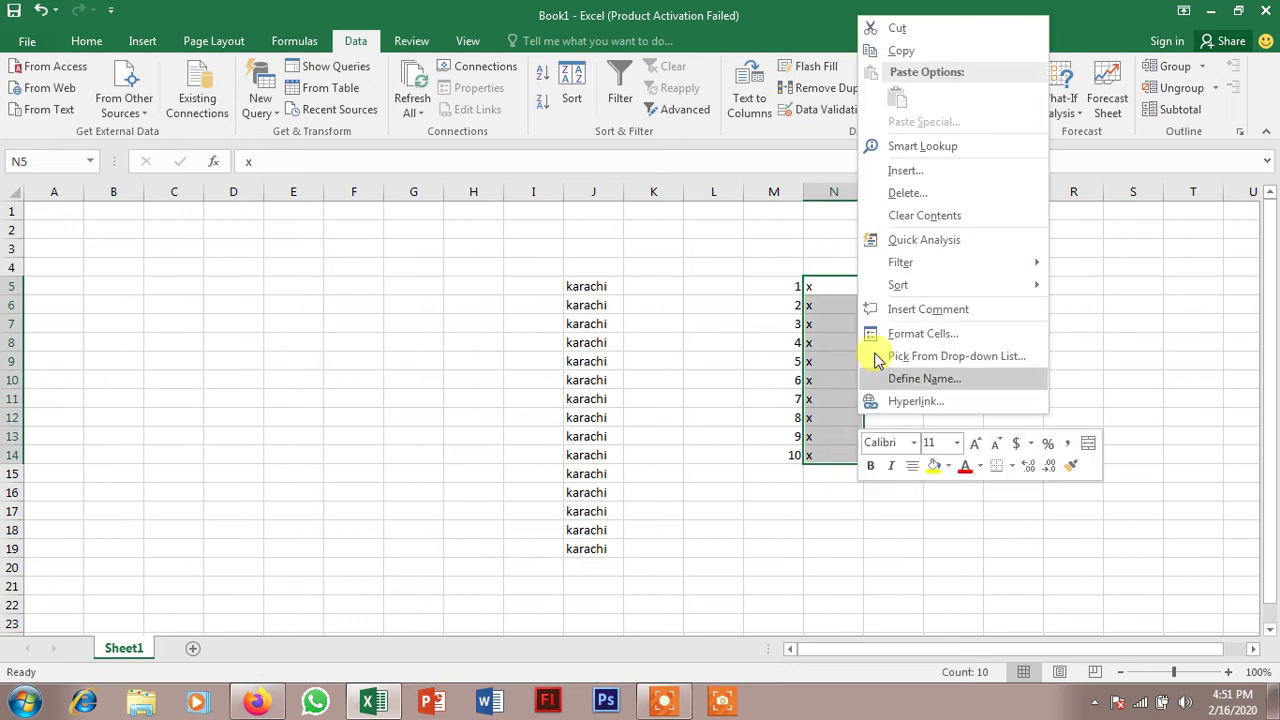
left_click(905, 192)
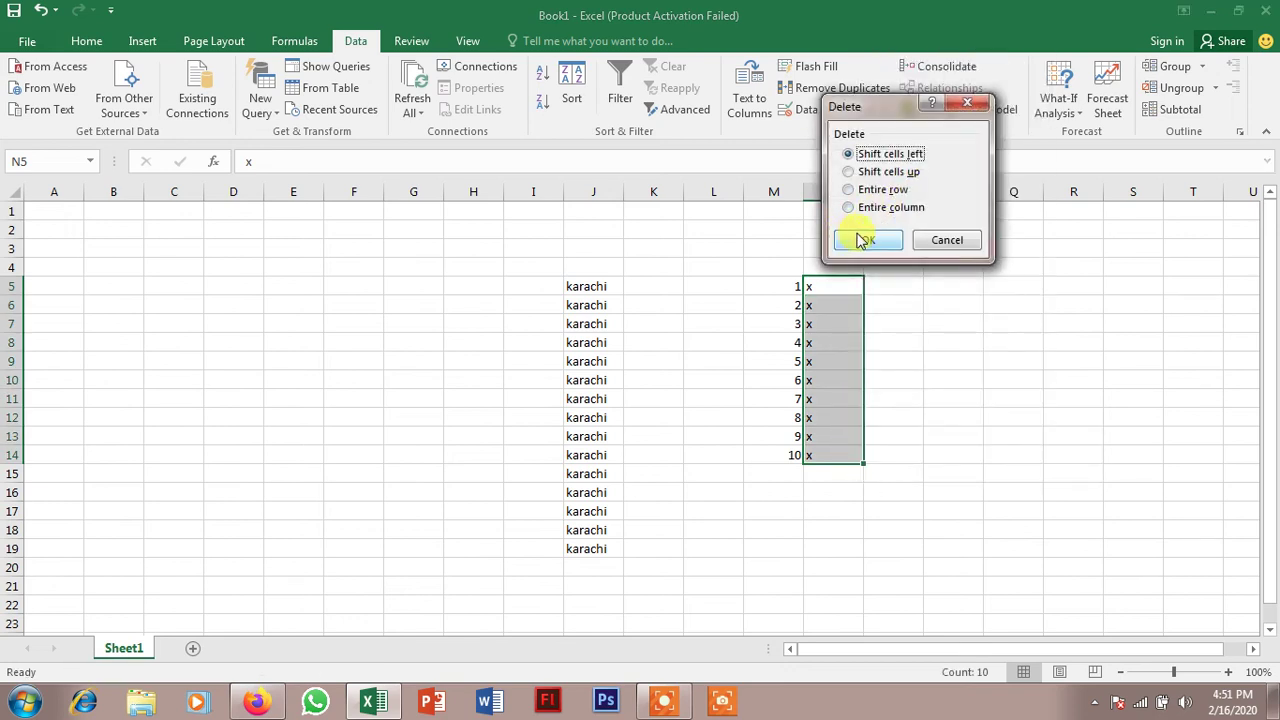
left_click(862, 239)
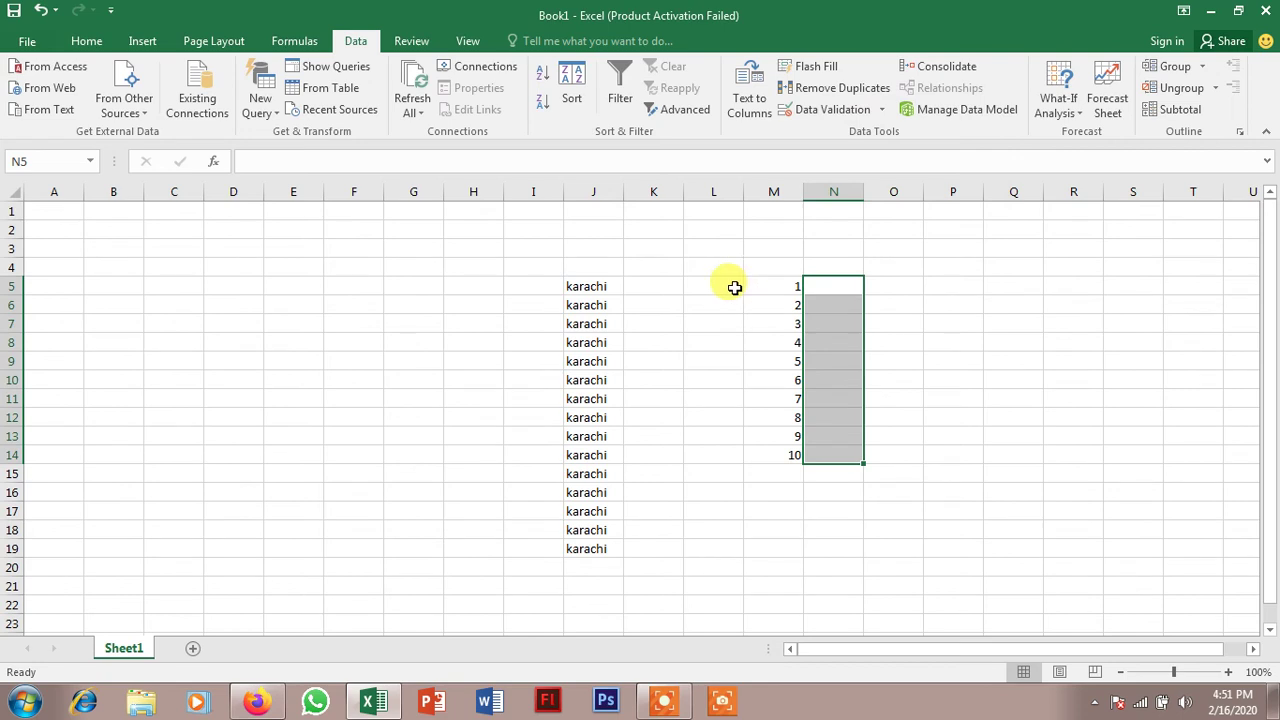
left_click(733, 288)
Enter 2 in K5 and fill it down through K14
left_click(675, 286)
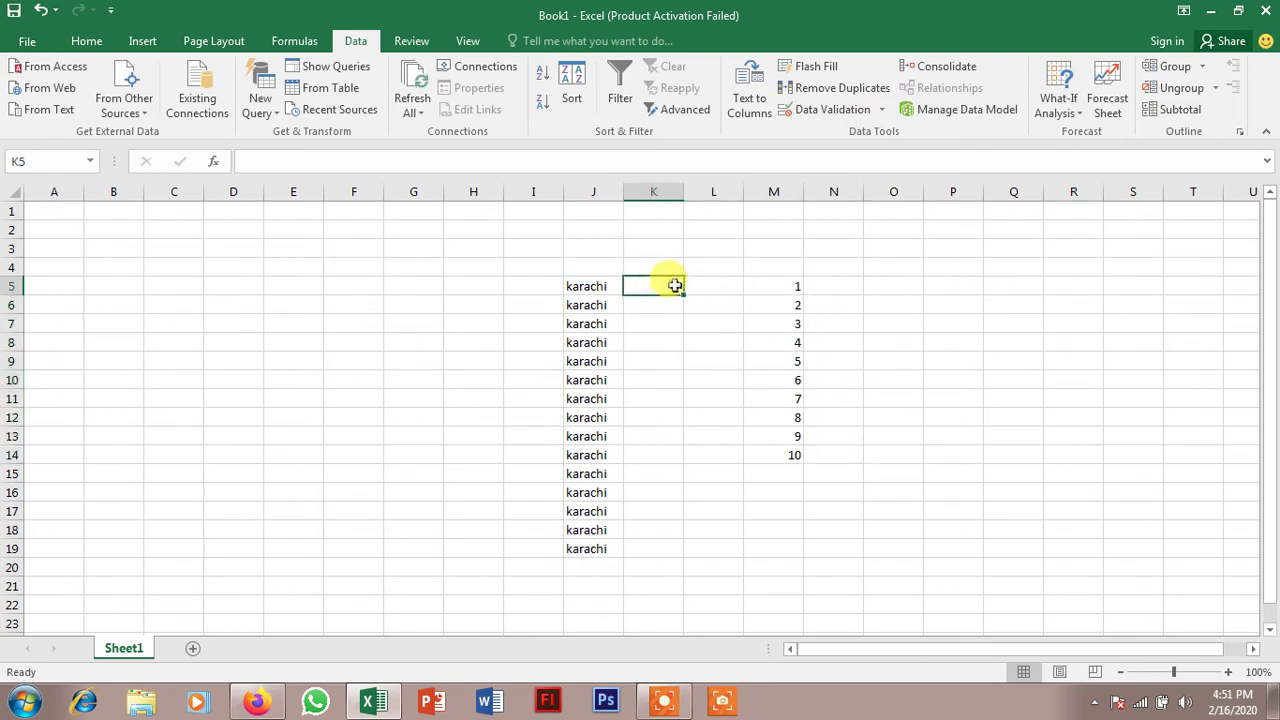
type("2")
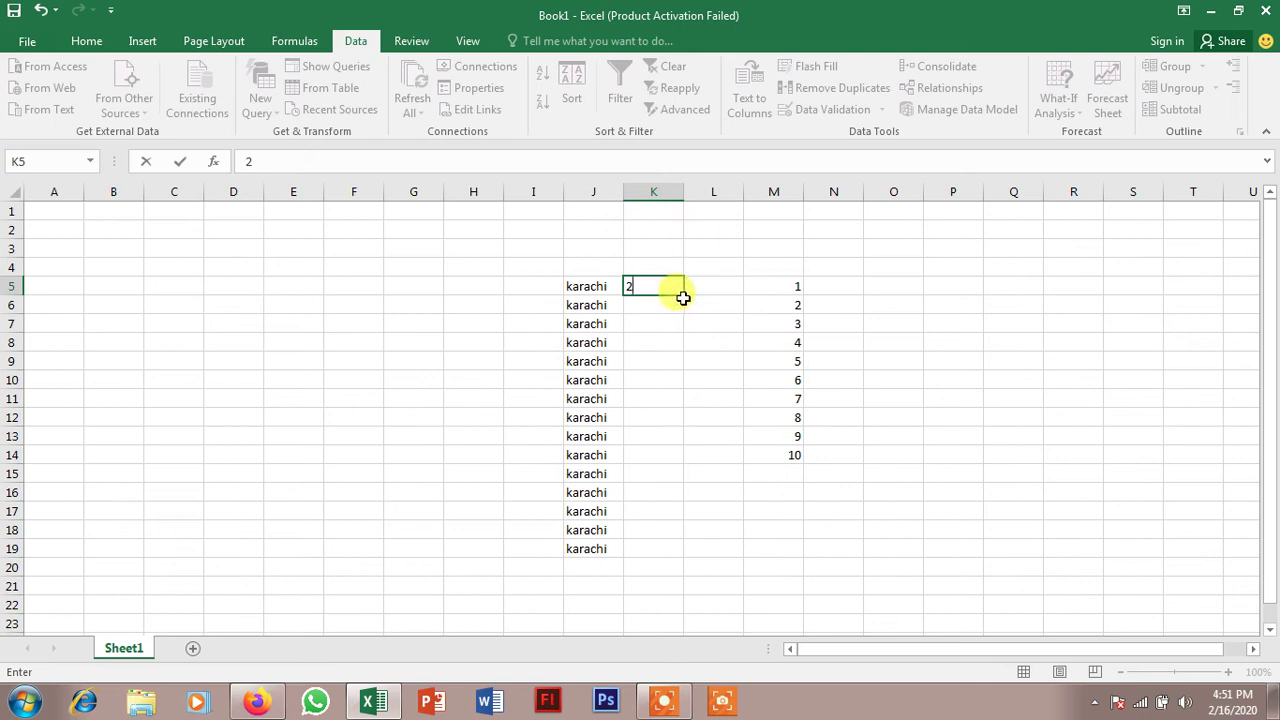
left_click_drag(684, 296, 680, 458)
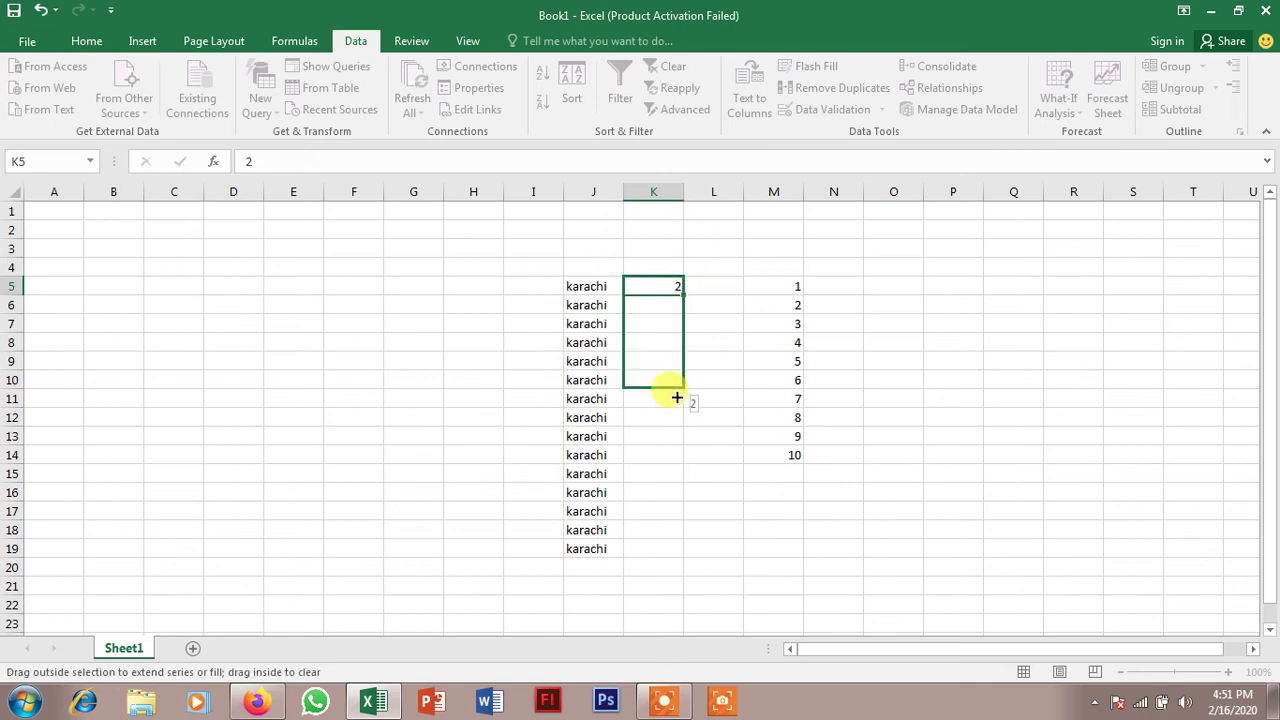
Enter x in L5 and fill it down through L14
left_click(721, 283)
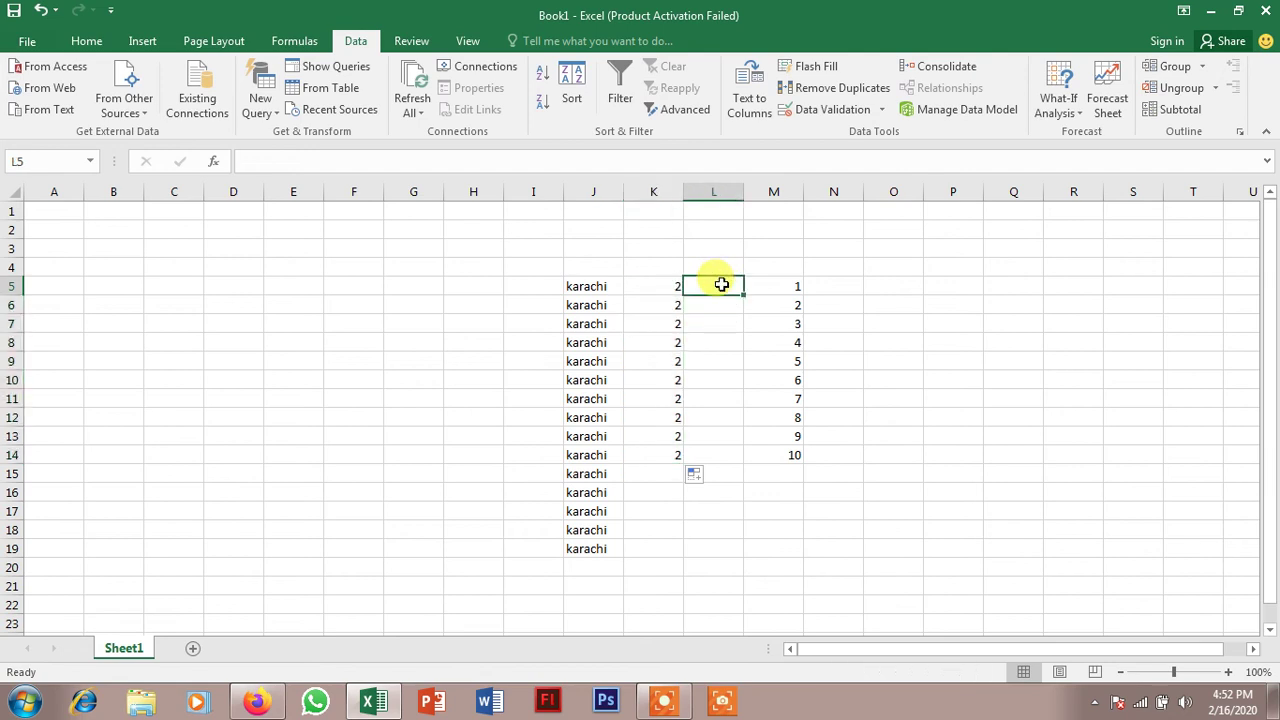
type("x")
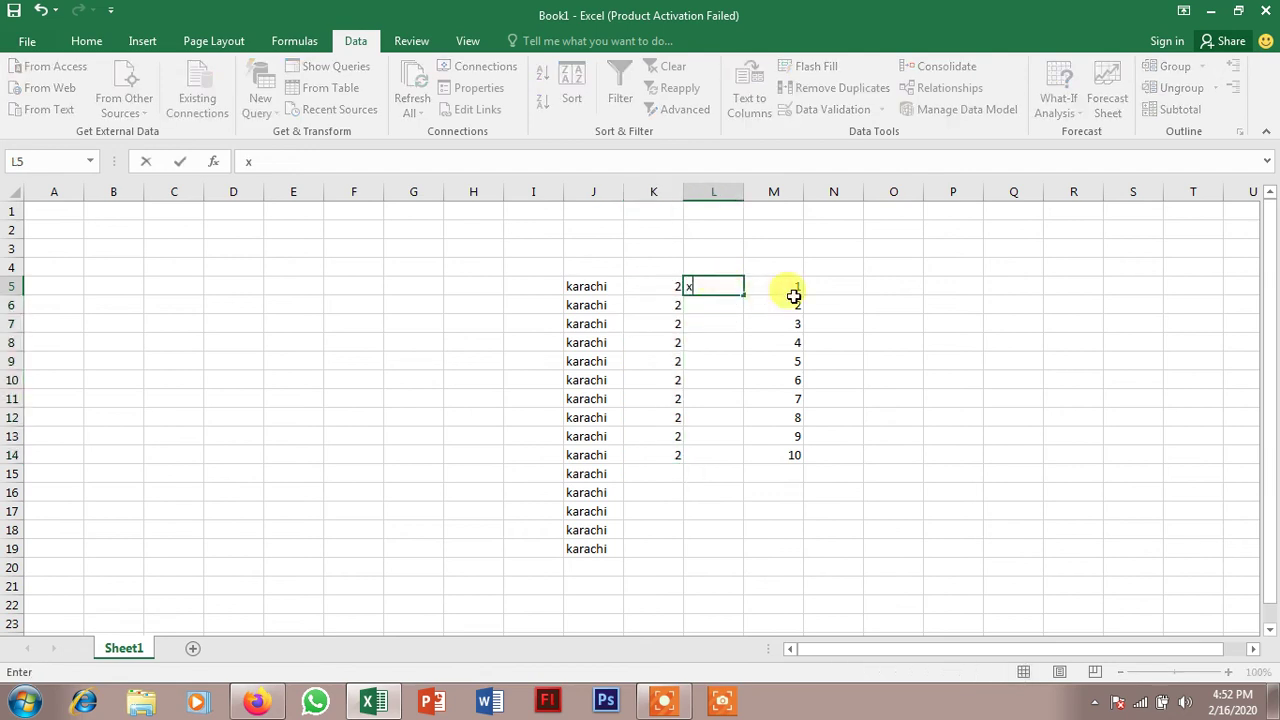
left_click_drag(743, 296, 740, 458)
left_click(924, 300)
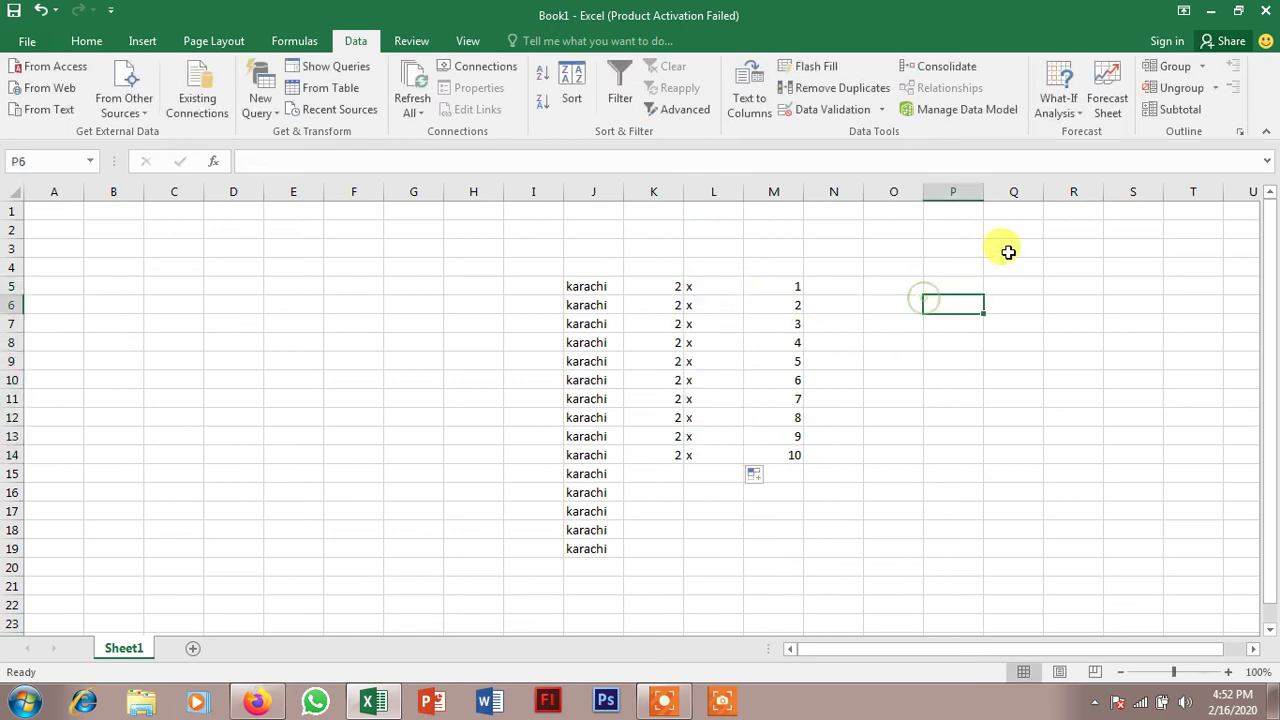
left_click(832, 289)
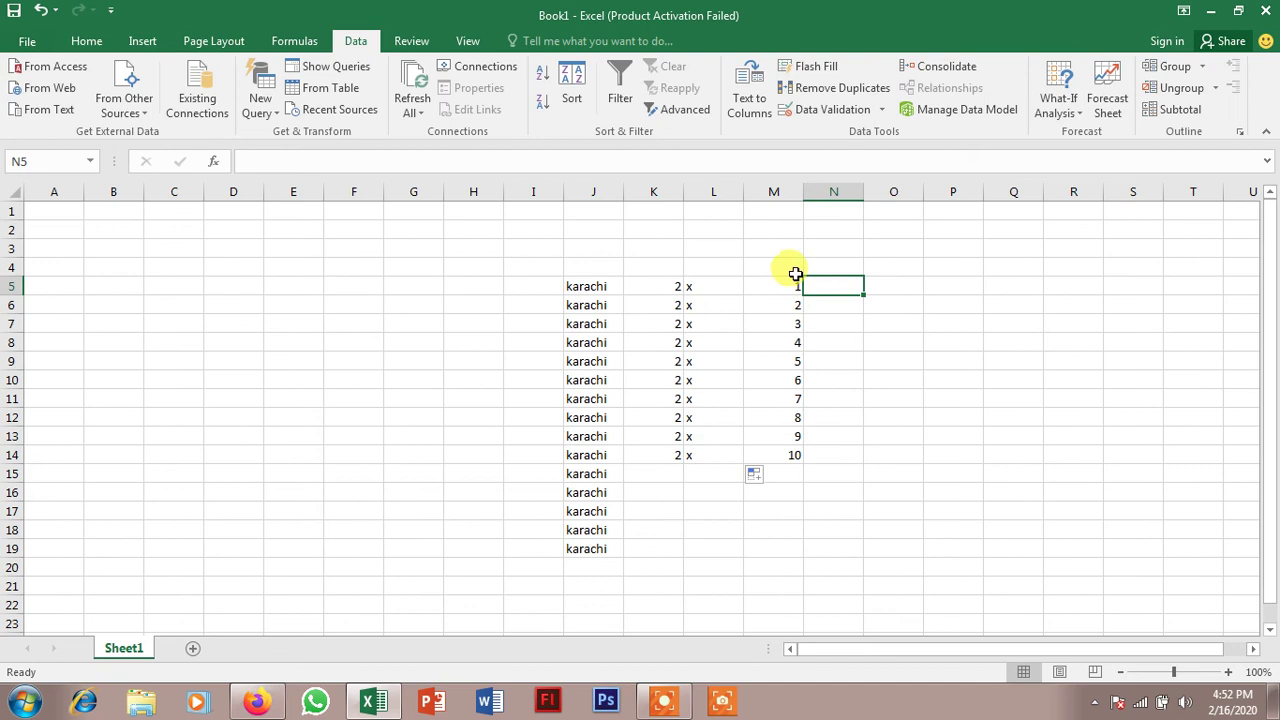
left_click_drag(789, 285, 789, 449)
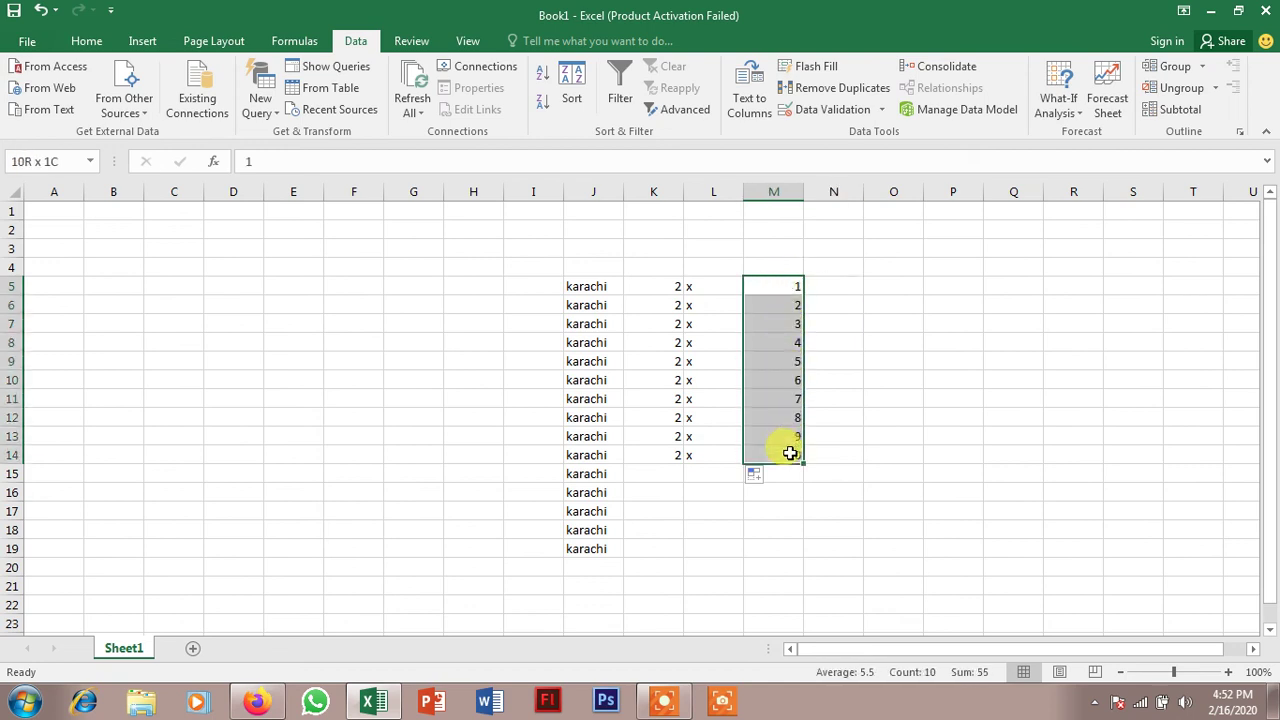
left_click(943, 343)
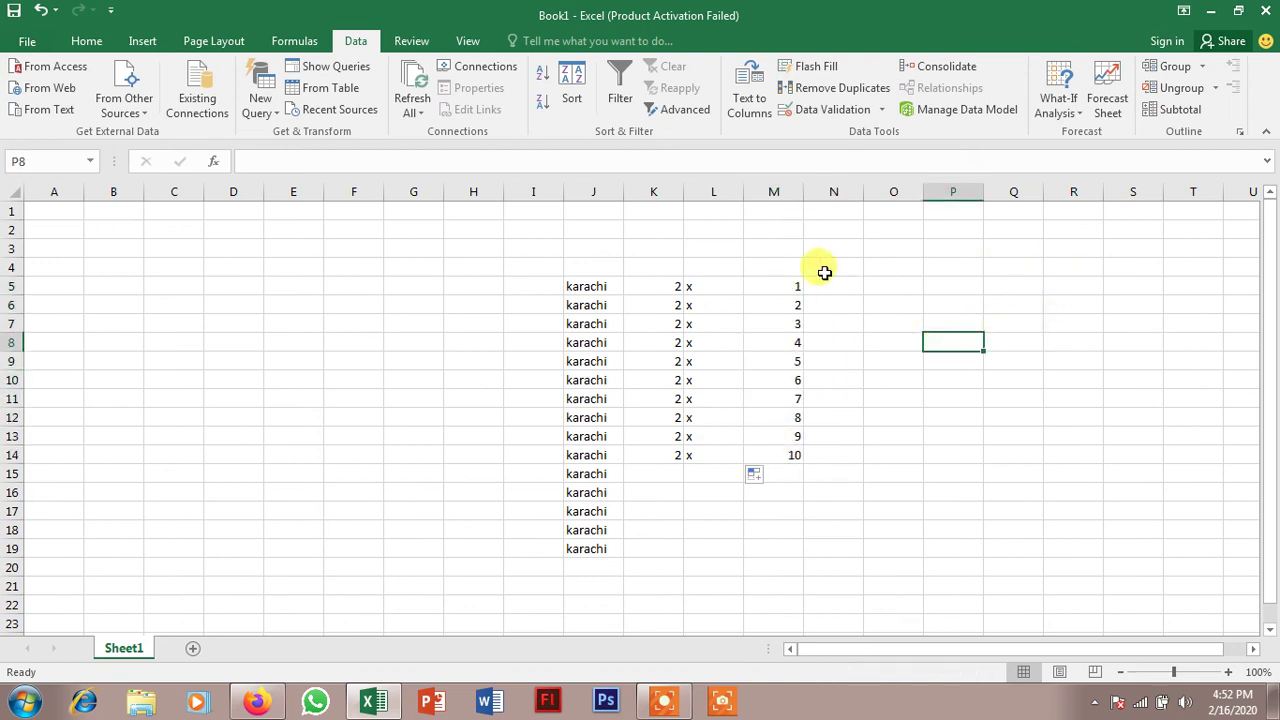
left_click(1066, 268)
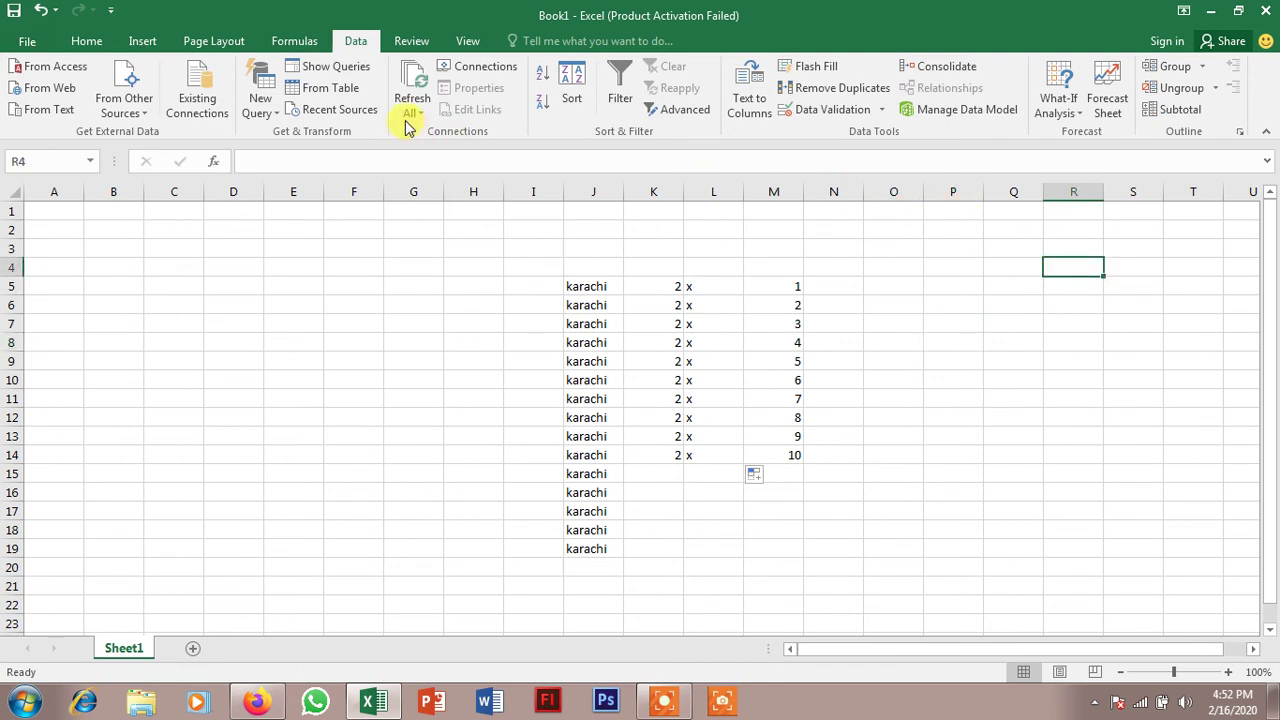
Add List validation to R4 with its source set to $M$5:$M$14
left_click(878, 108)
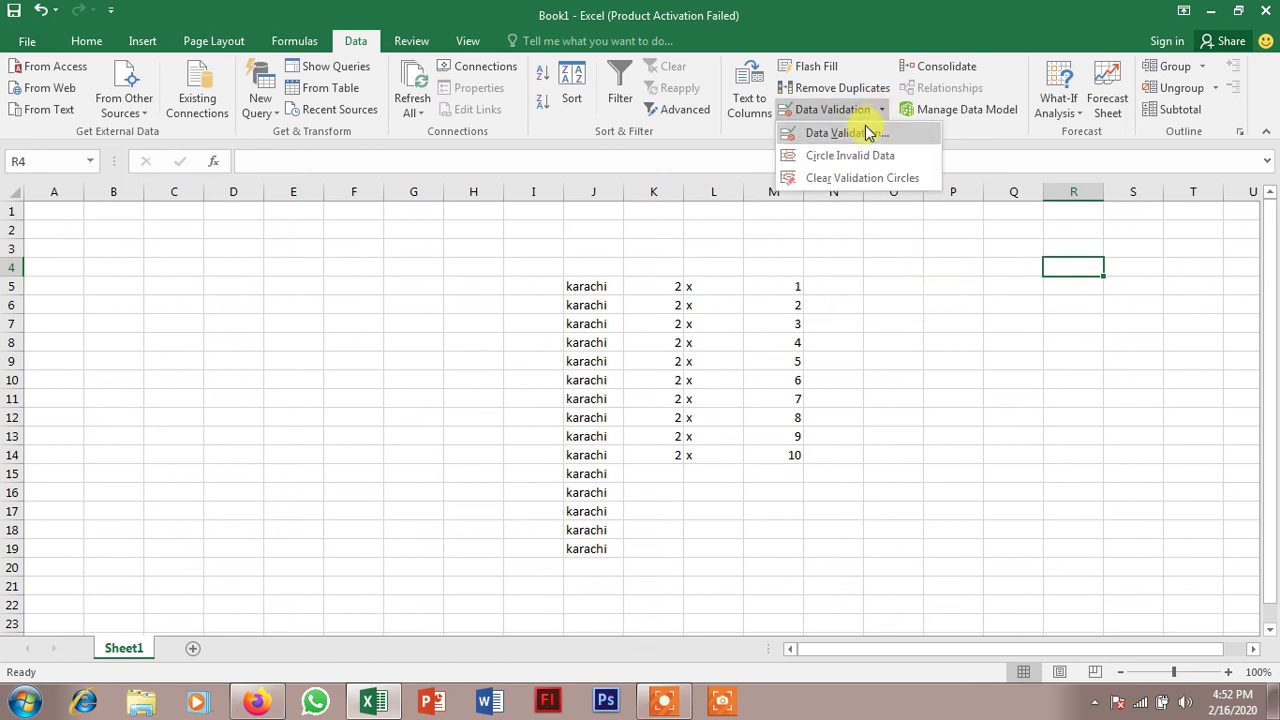
left_click(868, 133)
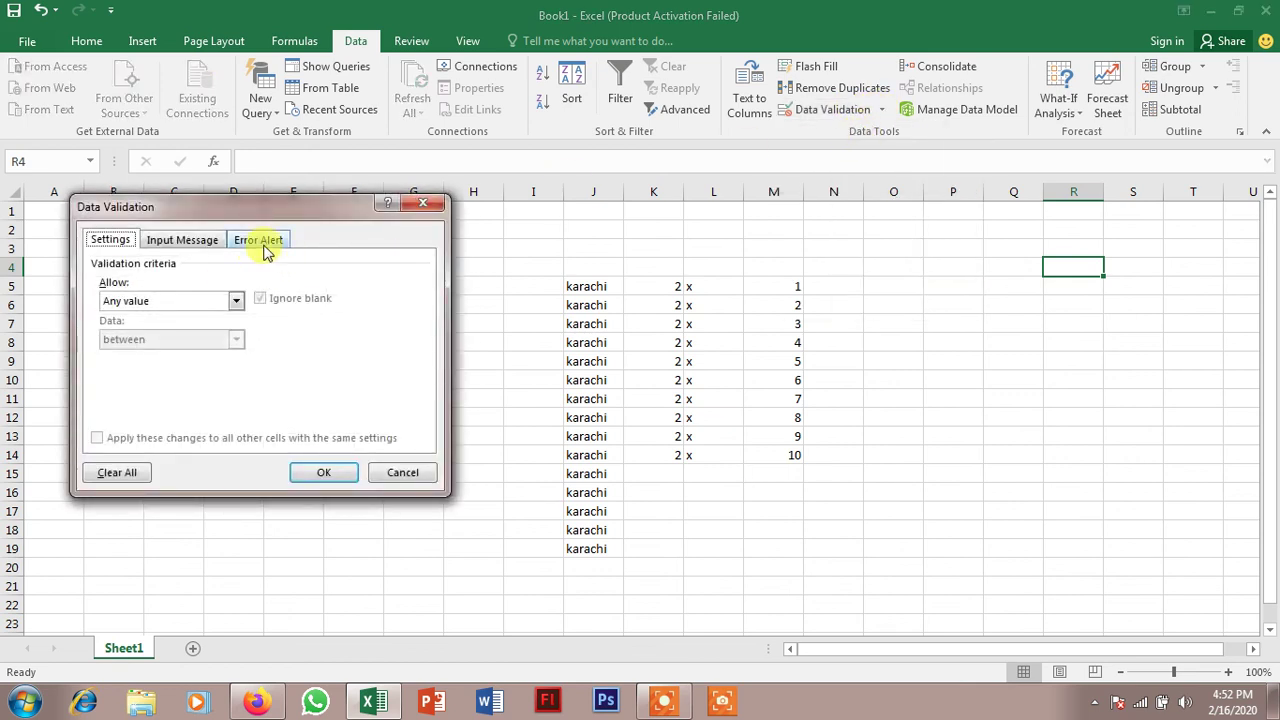
left_click_drag(314, 206, 350, 186)
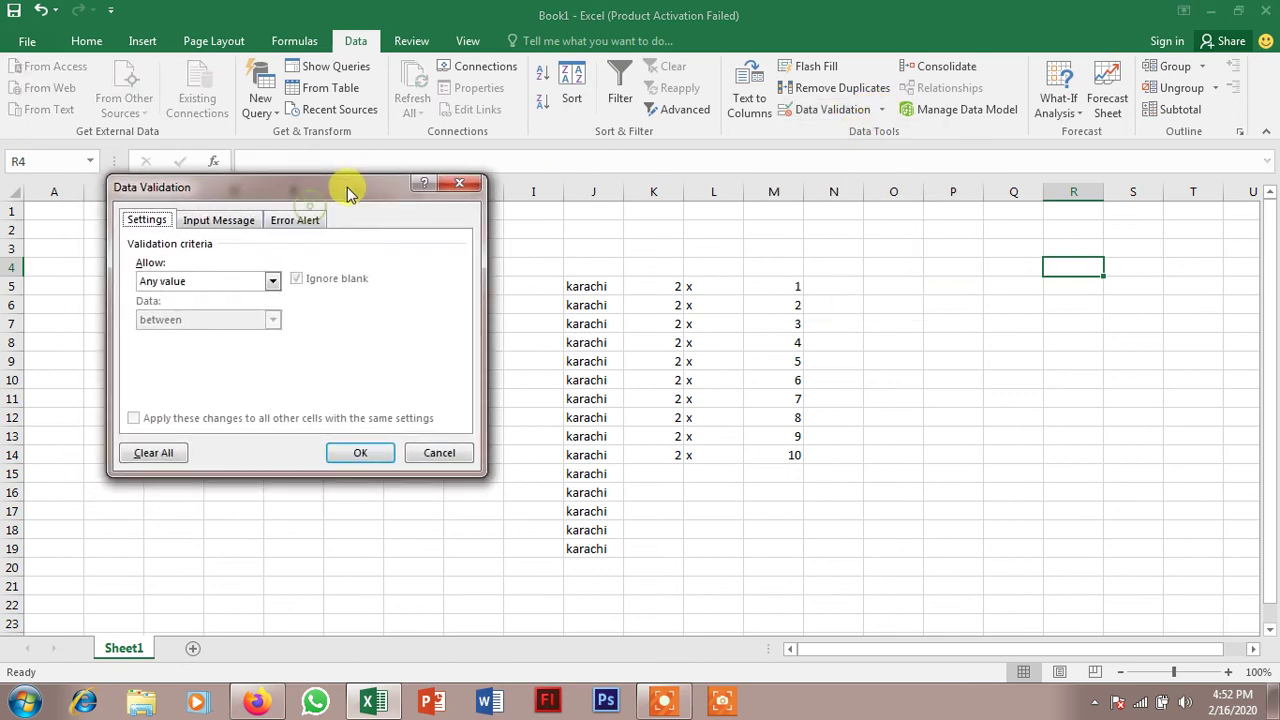
left_click(273, 282)
left_click(193, 334)
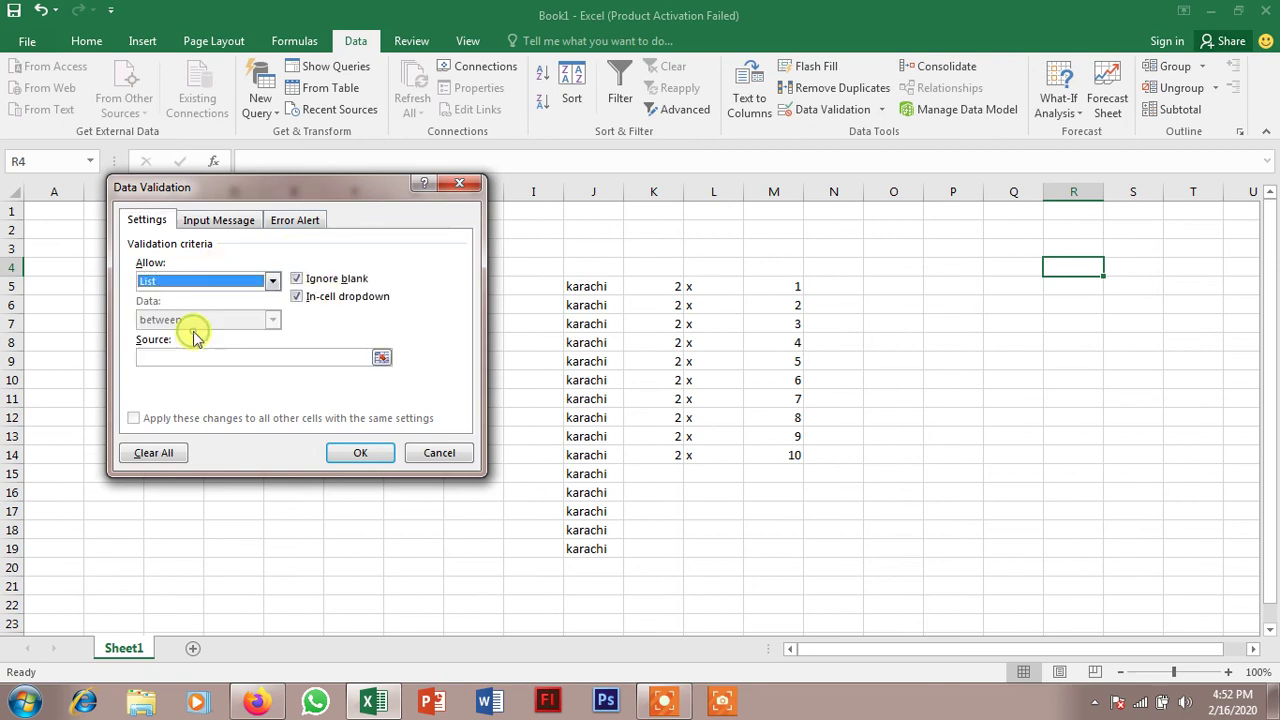
left_click(236, 358)
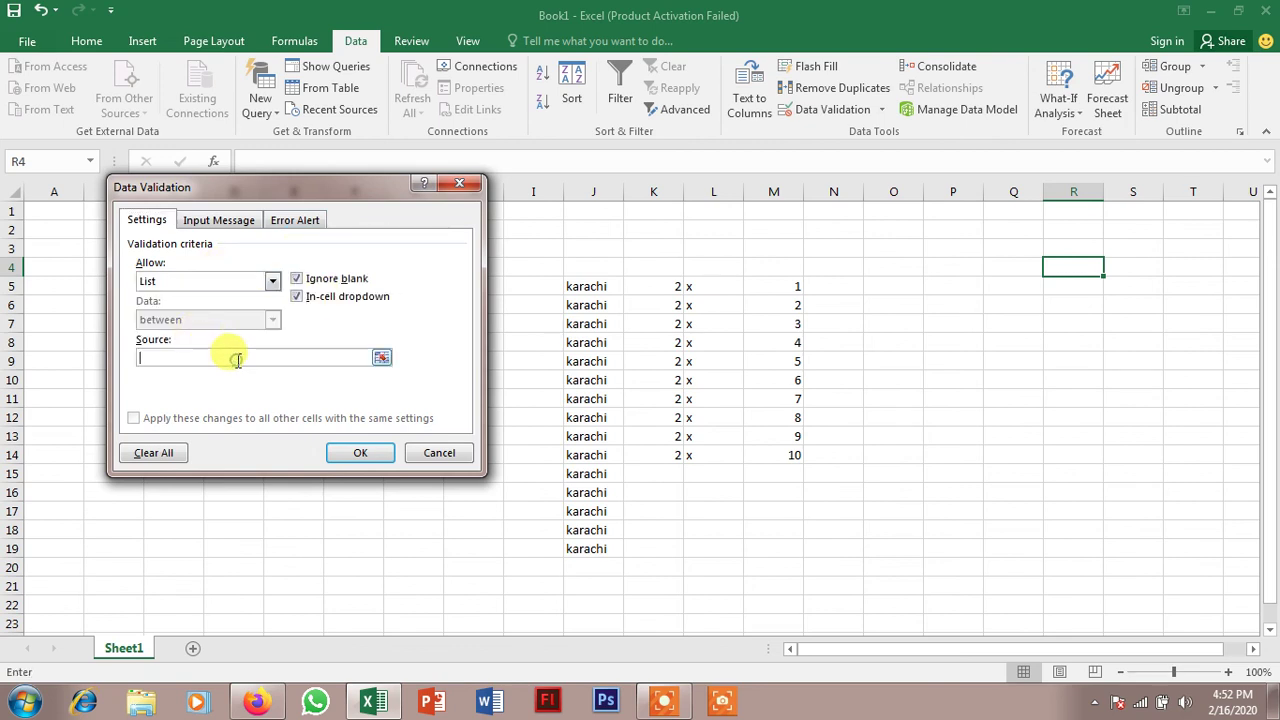
left_click(795, 286)
left_click_drag(798, 292, 796, 455)
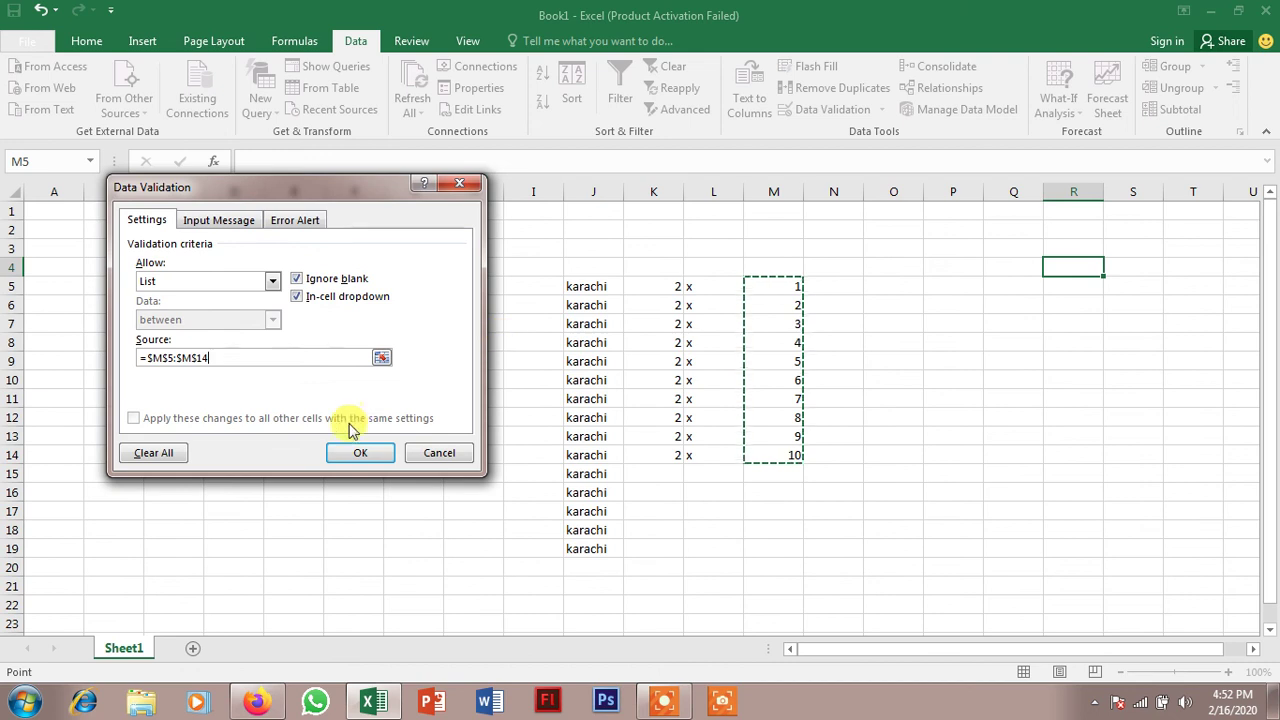
left_click(362, 450)
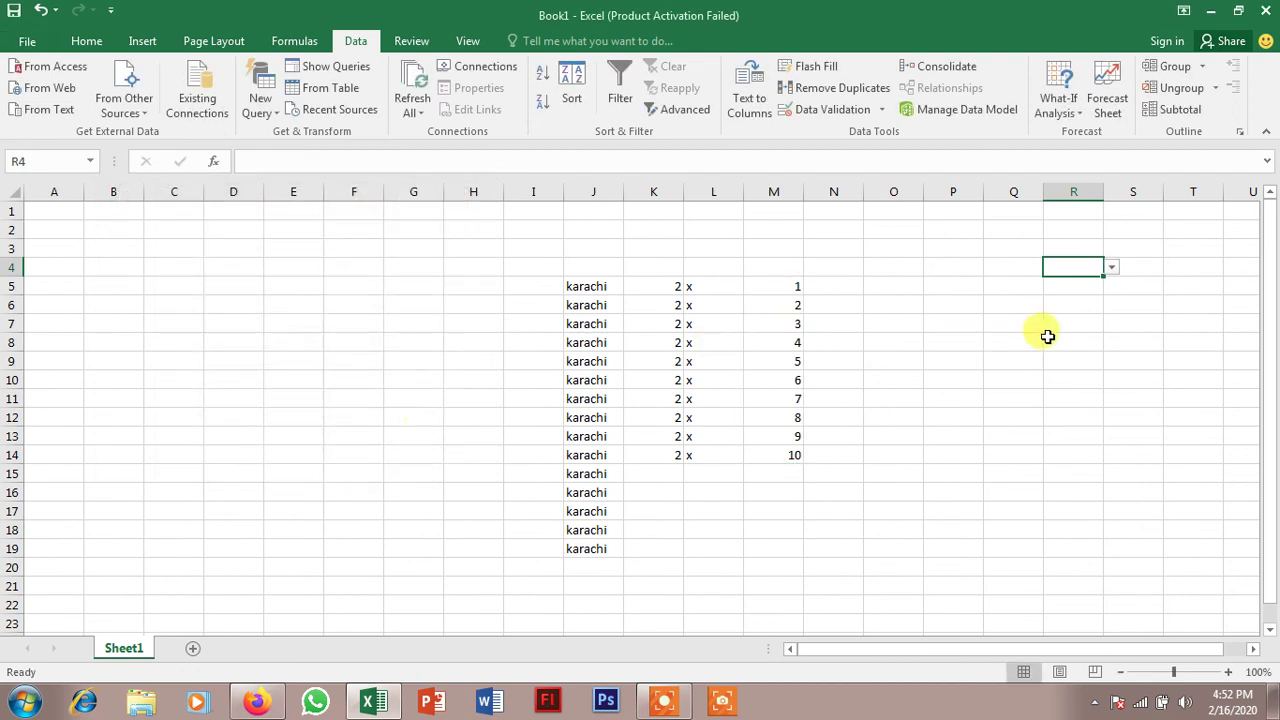
Pick 1, 2, 5 and finally 9 from R4's dropdown
left_click(1112, 266)
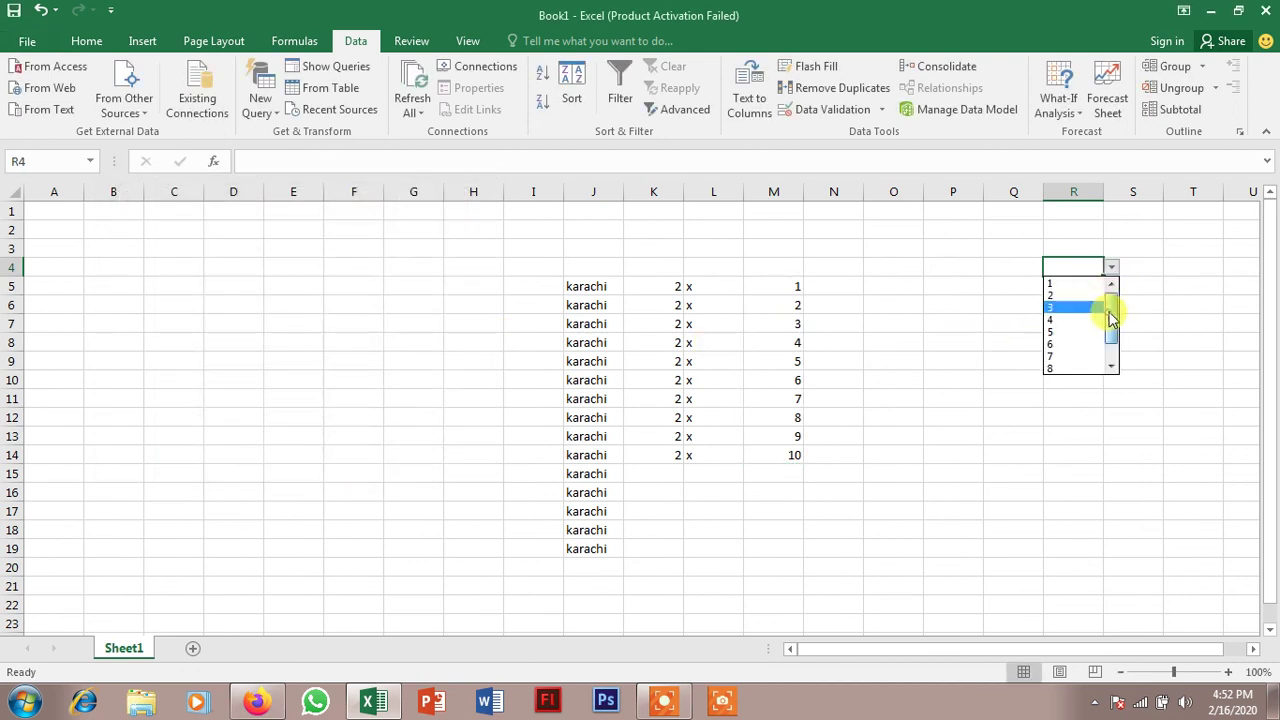
left_click_drag(1112, 318, 1110, 350)
scroll(1115, 320, "up", 1)
left_click(1067, 285)
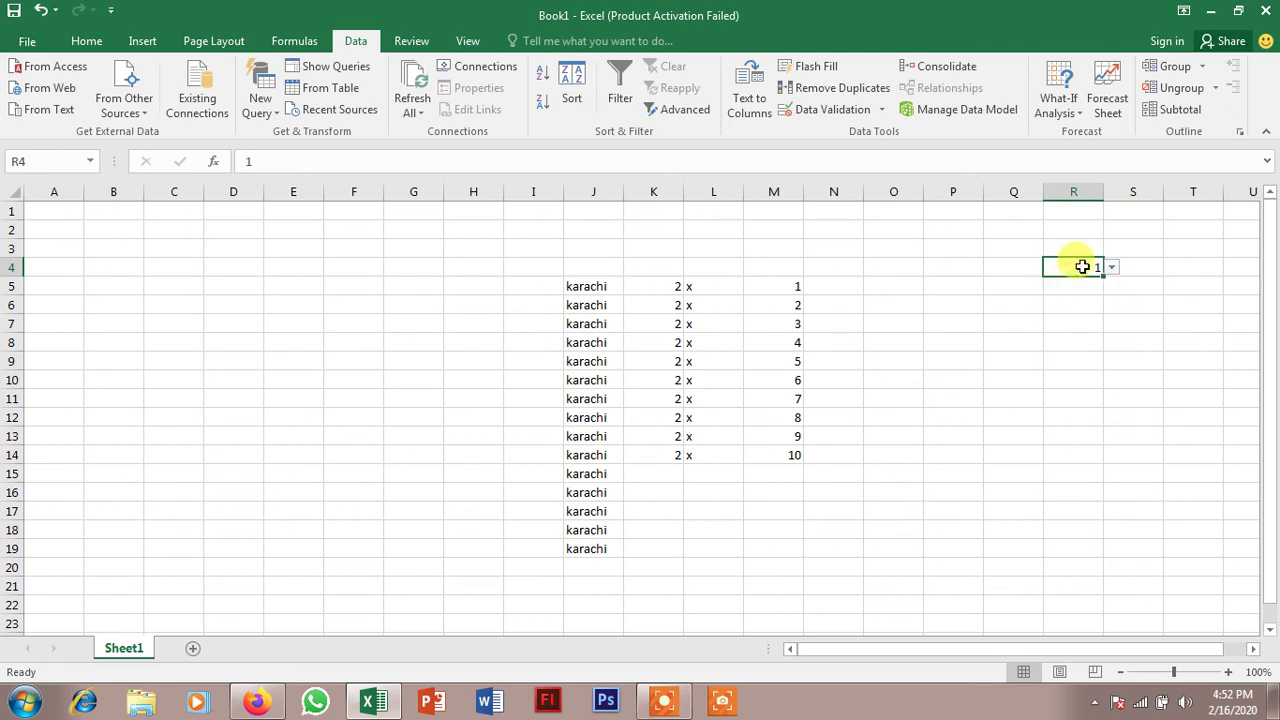
left_click(1116, 268)
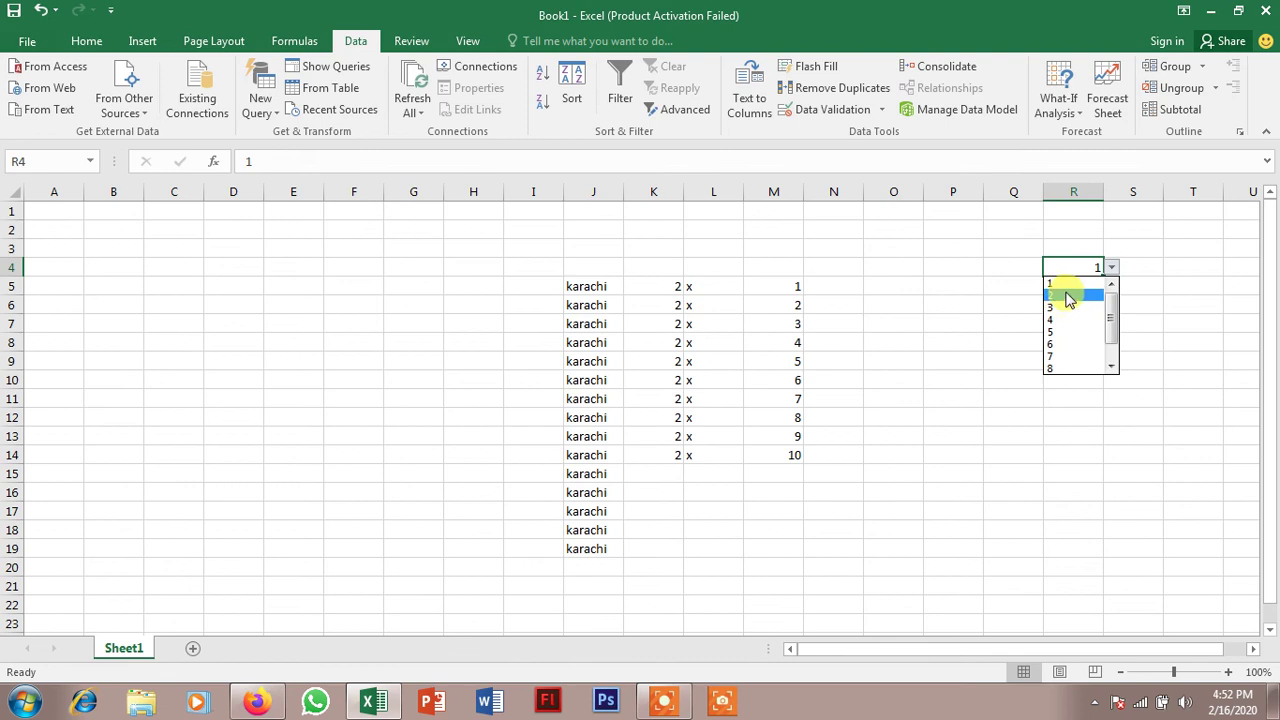
left_click(1062, 296)
left_click(1112, 268)
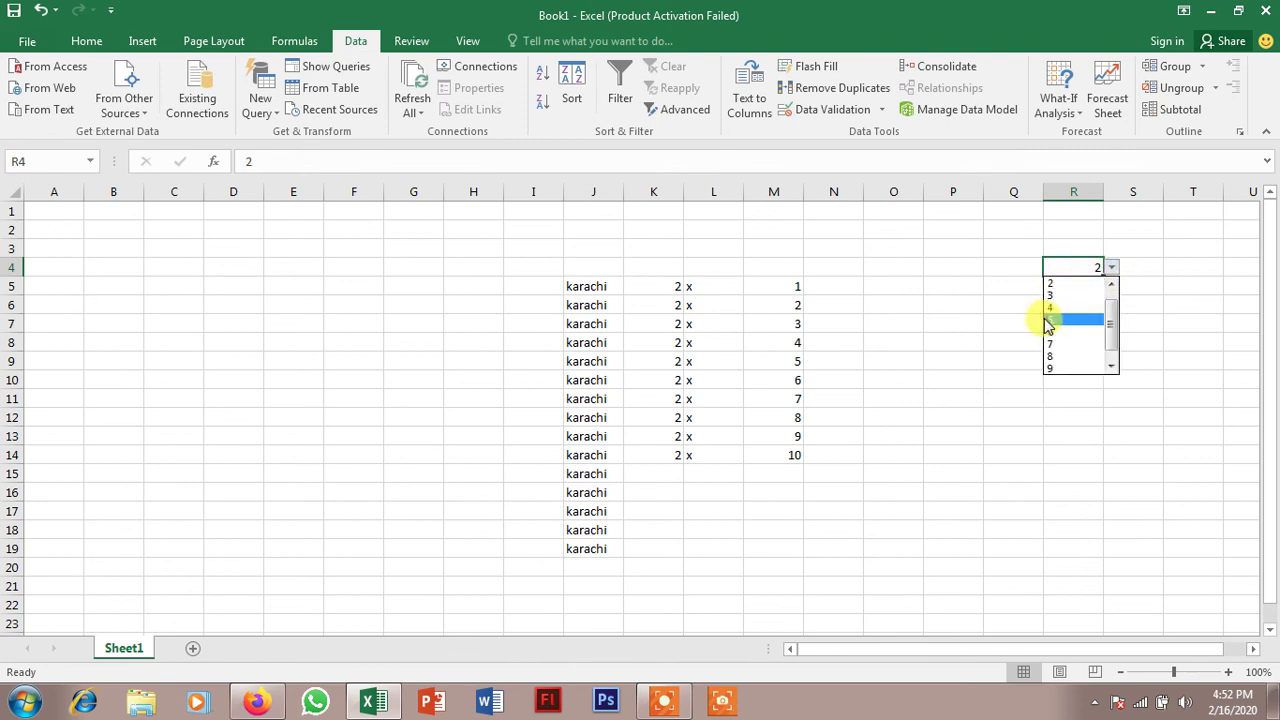
left_click(1047, 320)
left_click(1112, 268)
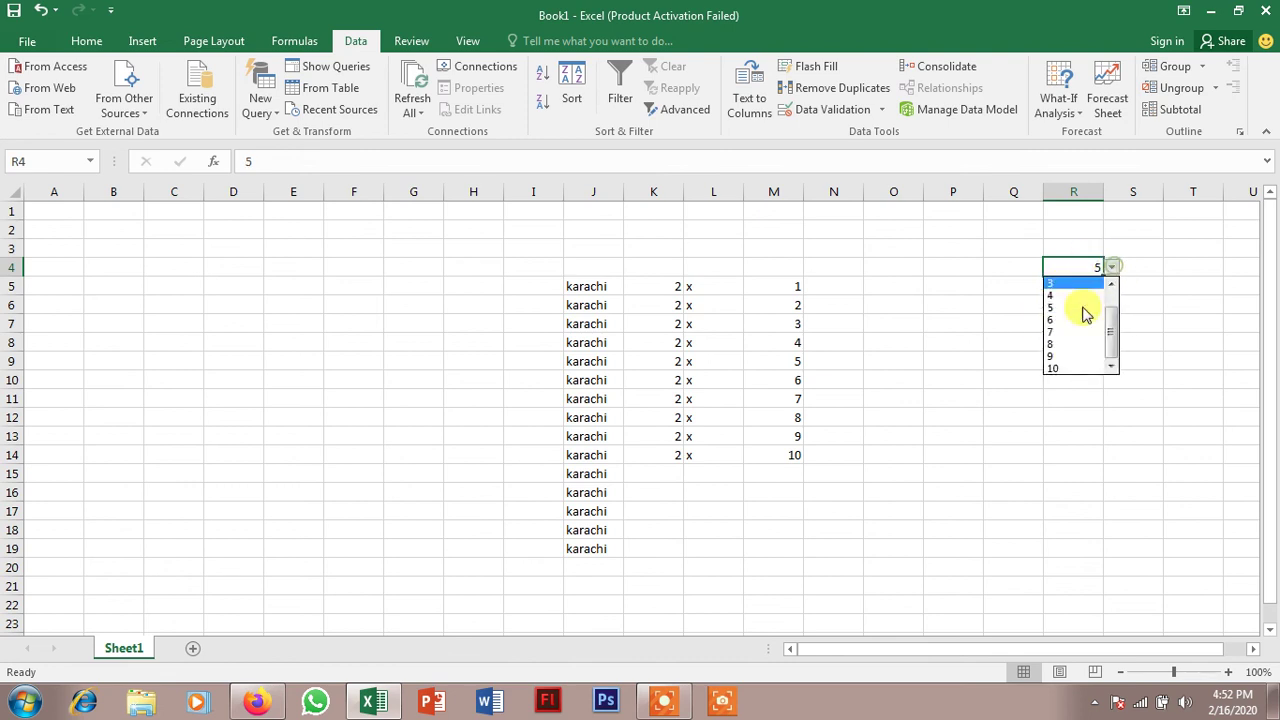
left_click(1068, 358)
left_click(1112, 268)
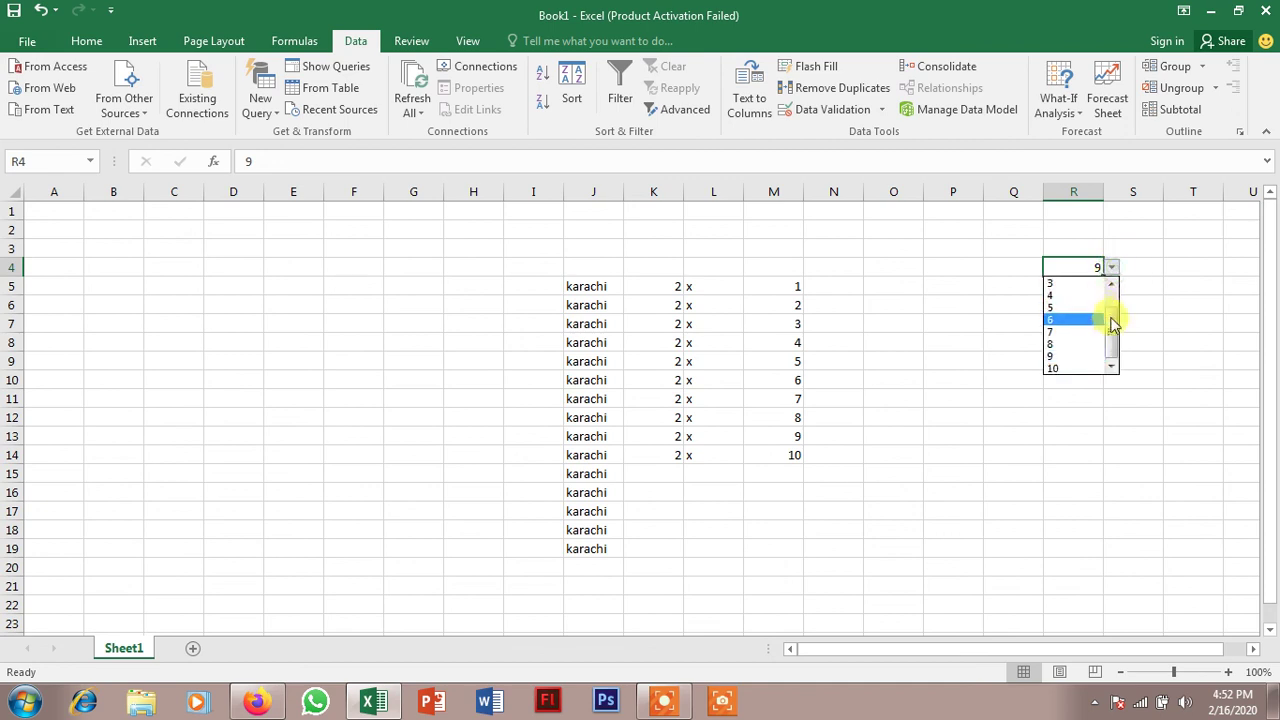